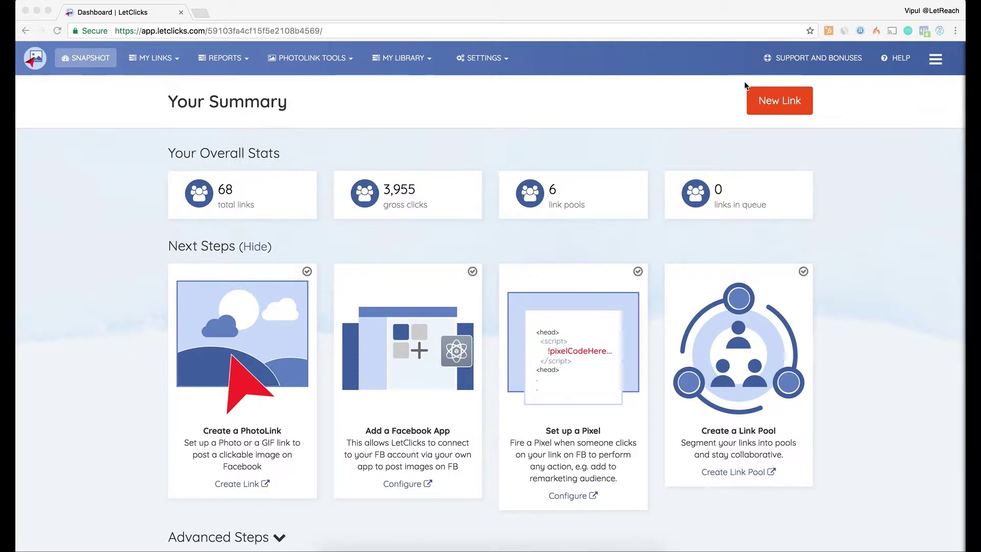
- Start a new LetClicks link and enter the headline 'Demo Link'
{"action": "left_click", "coordinate": [775, 102]}
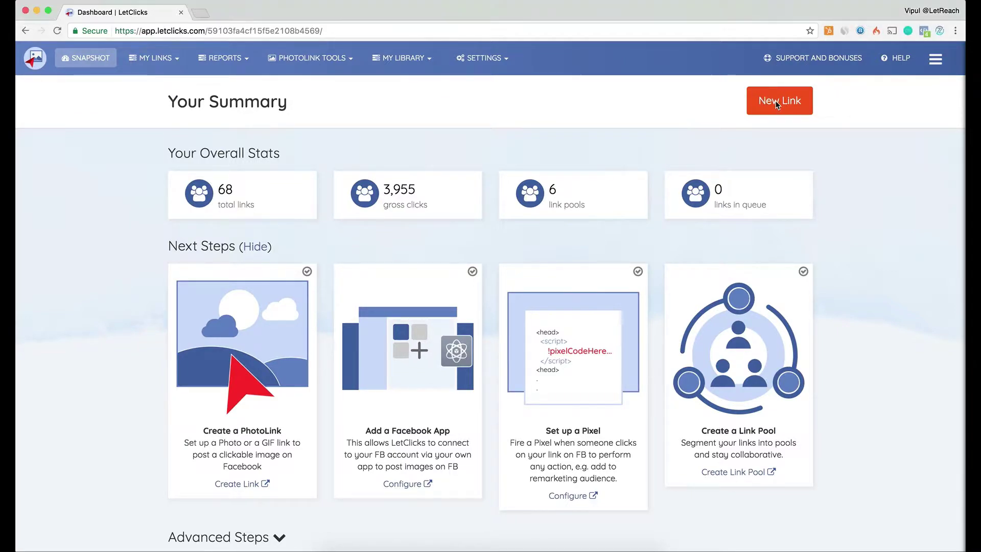
{"action": "left_click", "coordinate": [774, 103]}
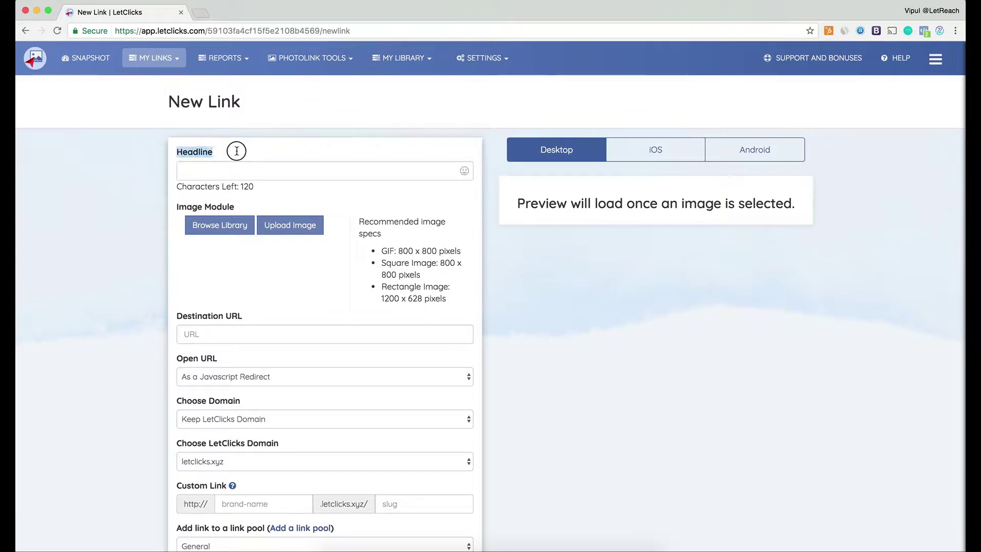
{"action": "left_click", "coordinate": [223, 168]}
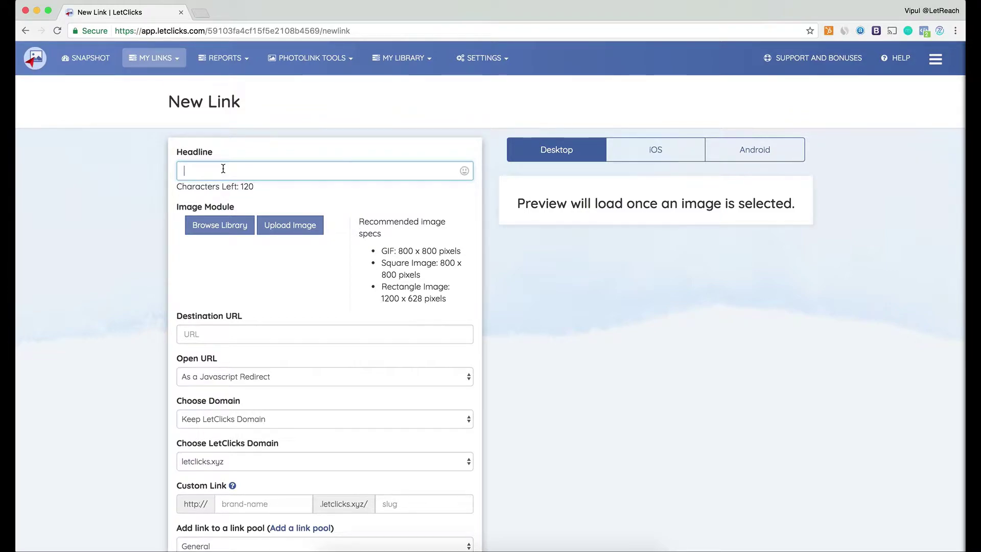
{"action": "type", "text": "Demo Link"}
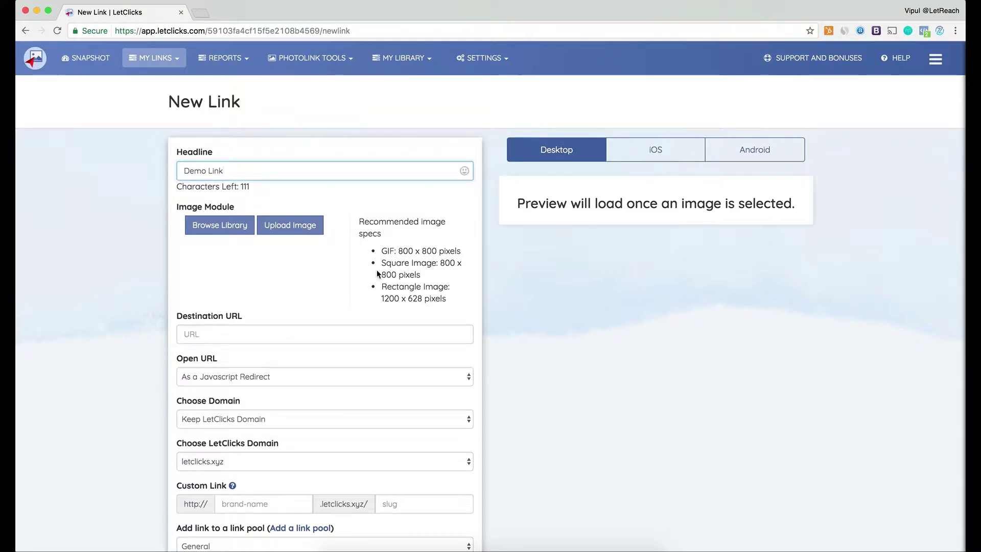
- Check the recommended 1200 x 628 pixel image size and open the image upload window
{"action": "left_click_drag", "start_coordinate": [445, 261], "coordinate": [442, 271]}
{"action": "left_click", "coordinate": [444, 273]}
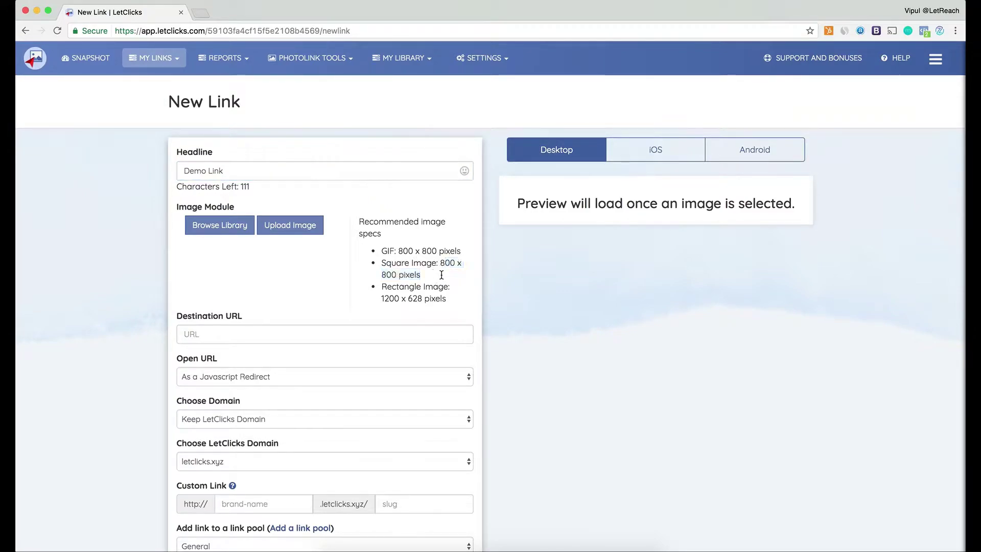
{"action": "left_click_drag", "start_coordinate": [381, 298], "coordinate": [452, 298]}
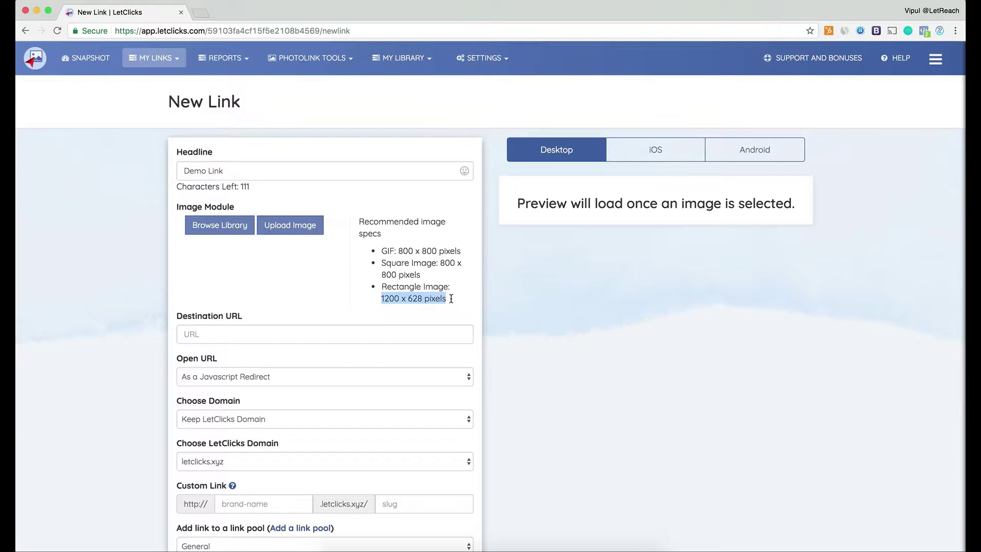
{"action": "left_click", "coordinate": [431, 270]}
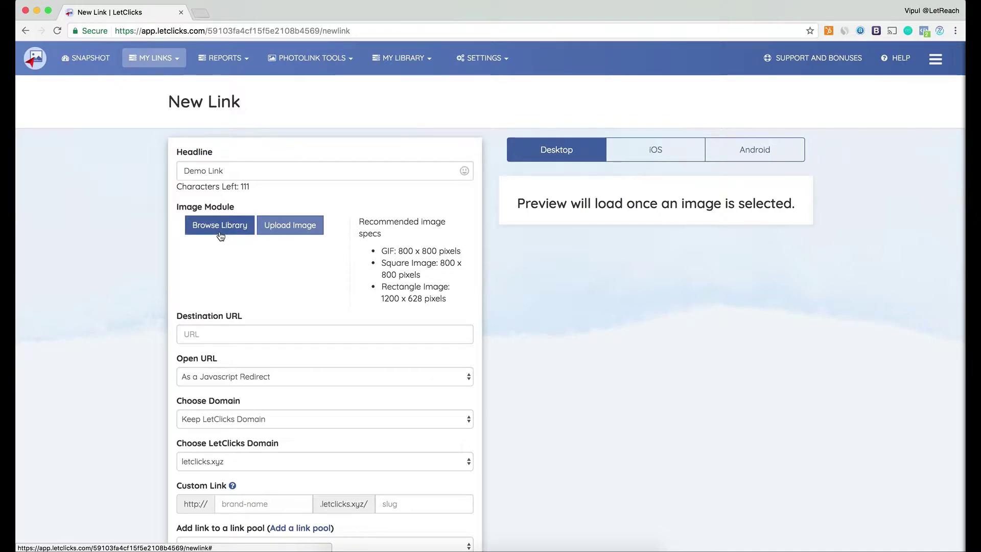
{"action": "left_click", "coordinate": [289, 230]}
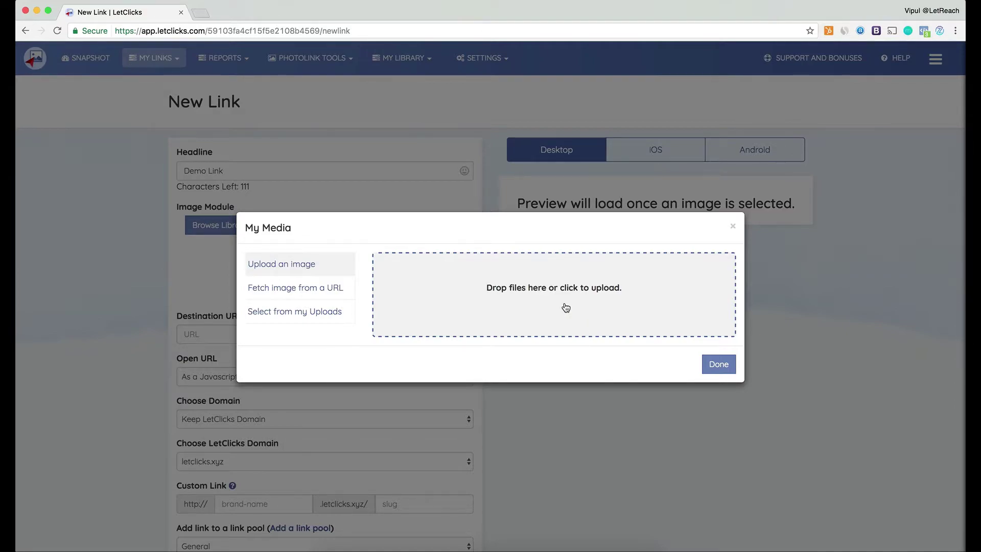
- Browse the My Media uploads, then return to the 'Fetch image from a URL' tab
{"action": "left_click", "coordinate": [267, 291]}
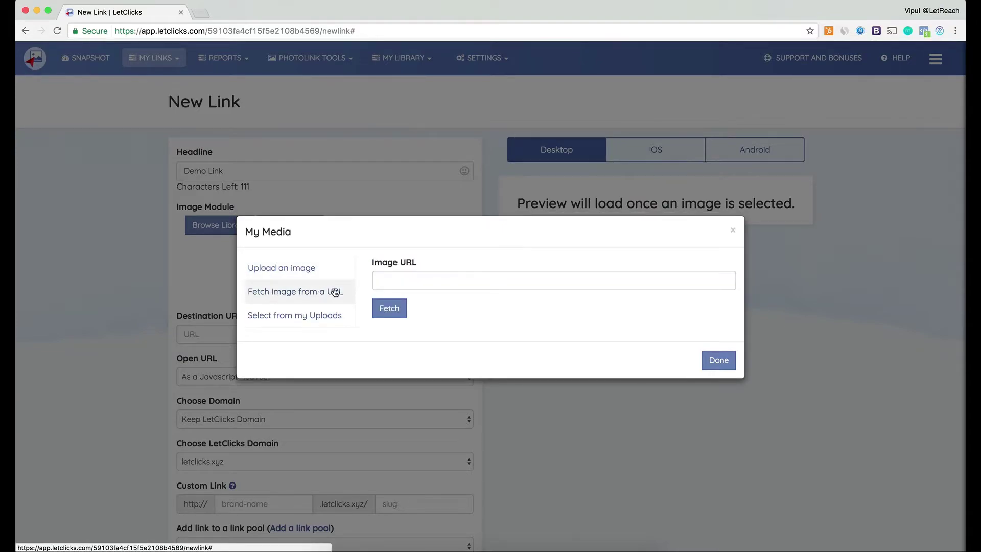
{"action": "left_click", "coordinate": [426, 285]}
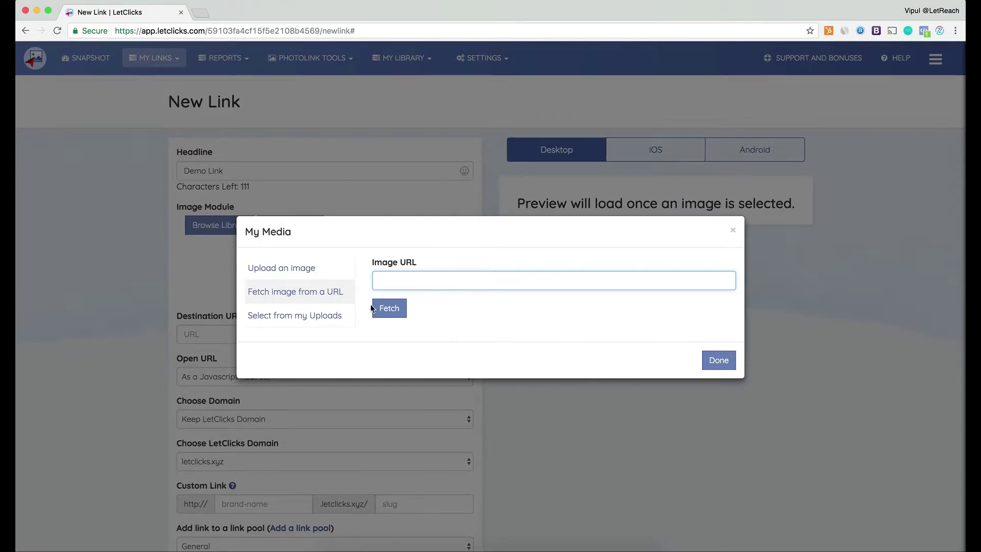
{"action": "left_click", "coordinate": [296, 322]}
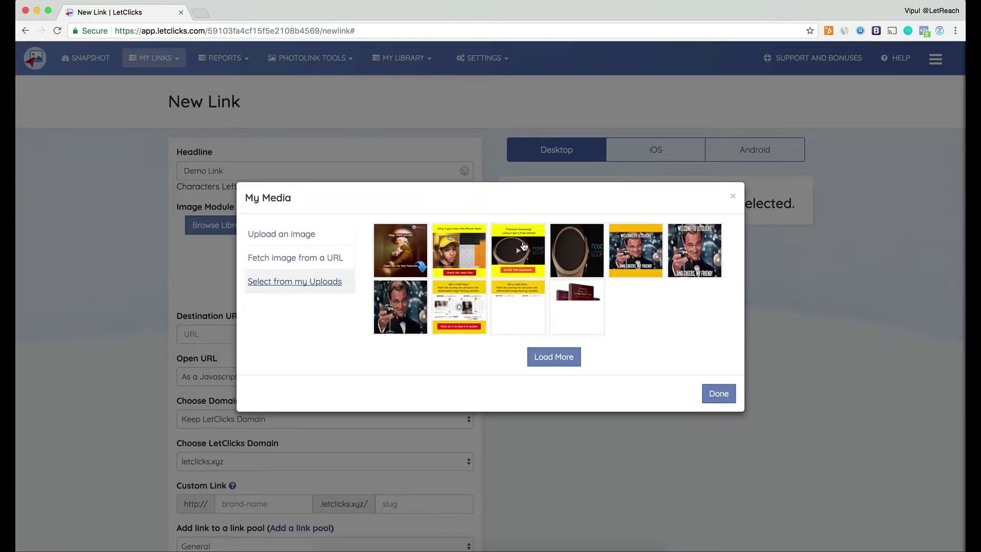
{"action": "left_click", "coordinate": [552, 364]}
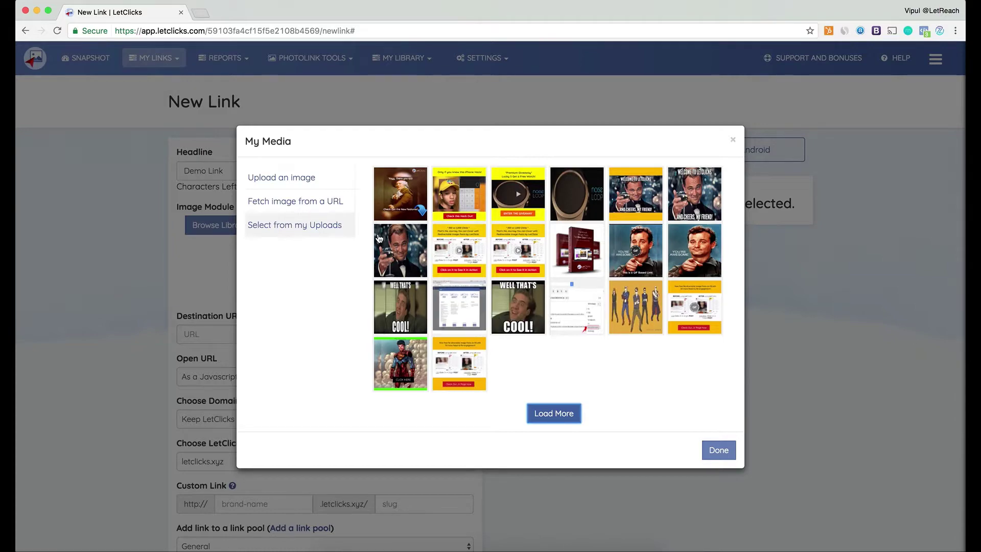
{"action": "left_click", "coordinate": [302, 202]}
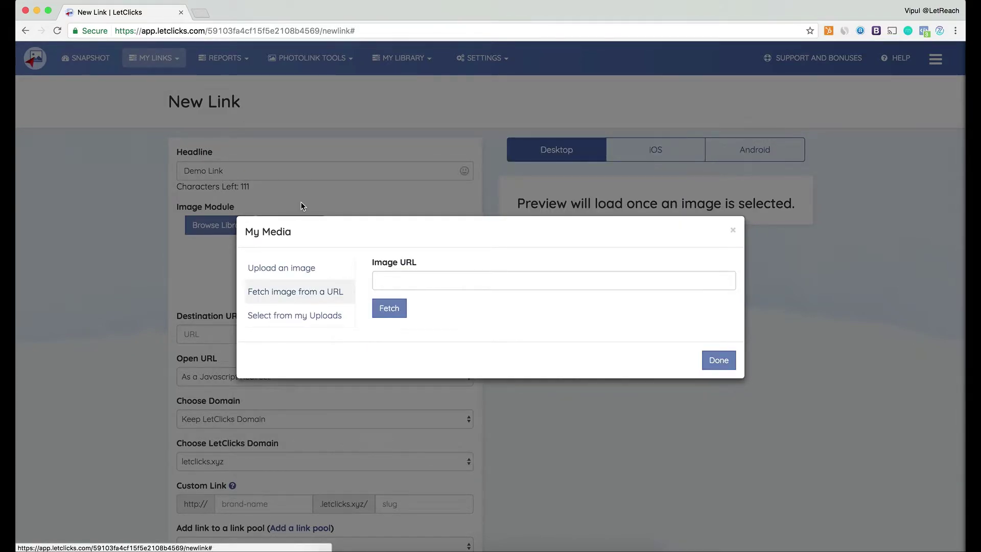
- Search Google Images for 'iron man' in a new tab
{"action": "left_click", "coordinate": [199, 13]}
{"action": "type", "text": "images.google.com"}
{"action": "key", "text": "Return"}
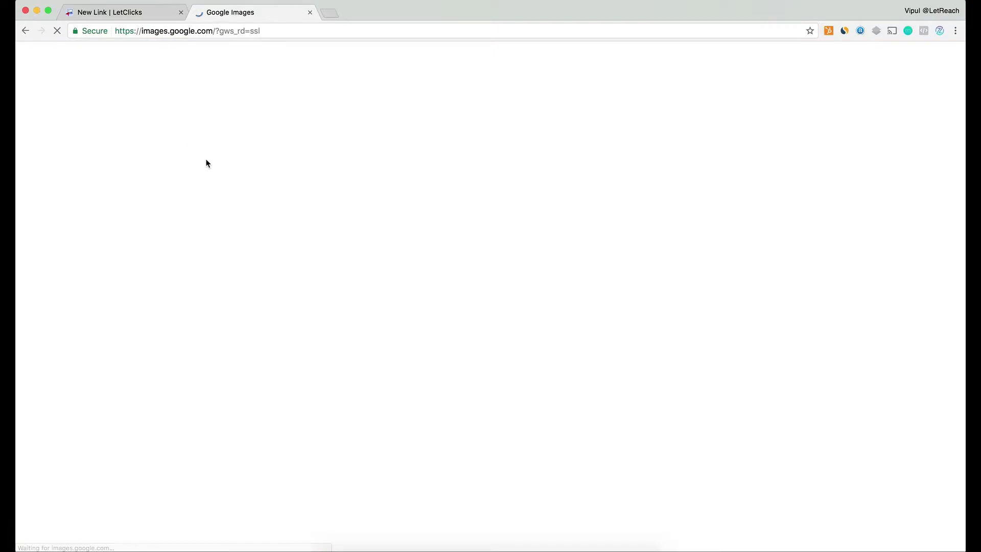
{"action": "left_click", "coordinate": [383, 234]}
{"action": "type", "text": "iron man"}
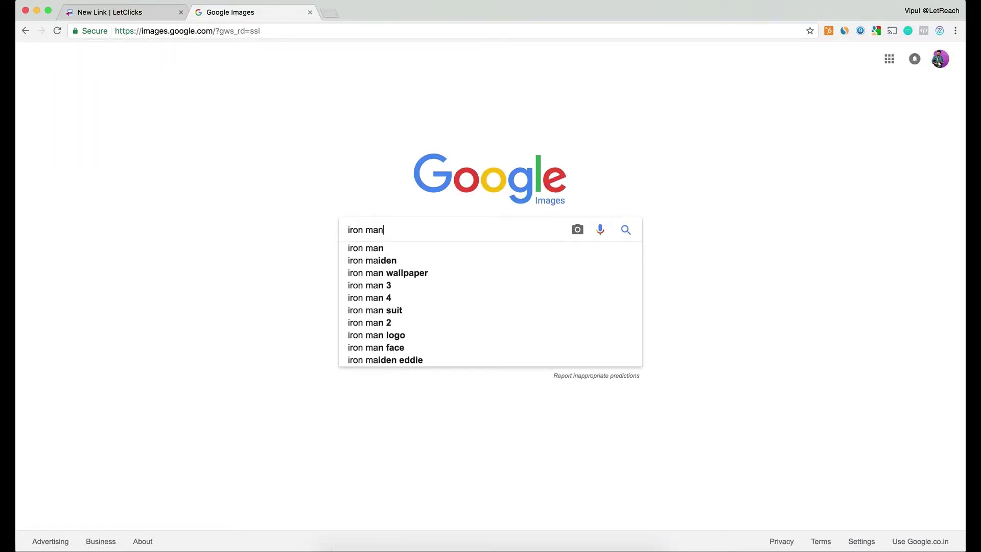
{"action": "key", "text": "Return"}
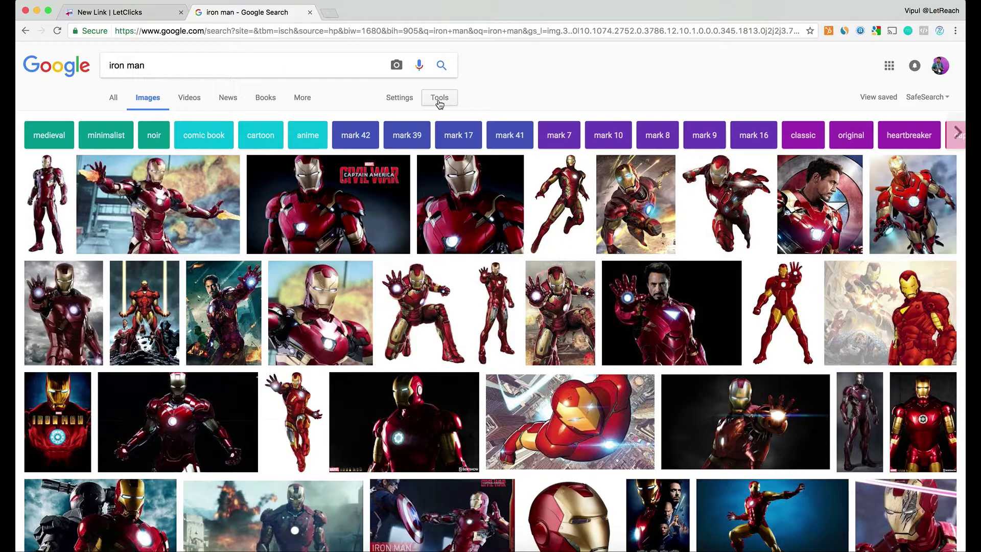
- Preview several Iron Man results, including the Iron Man vs Hulk image
{"action": "left_click", "coordinate": [438, 201]}
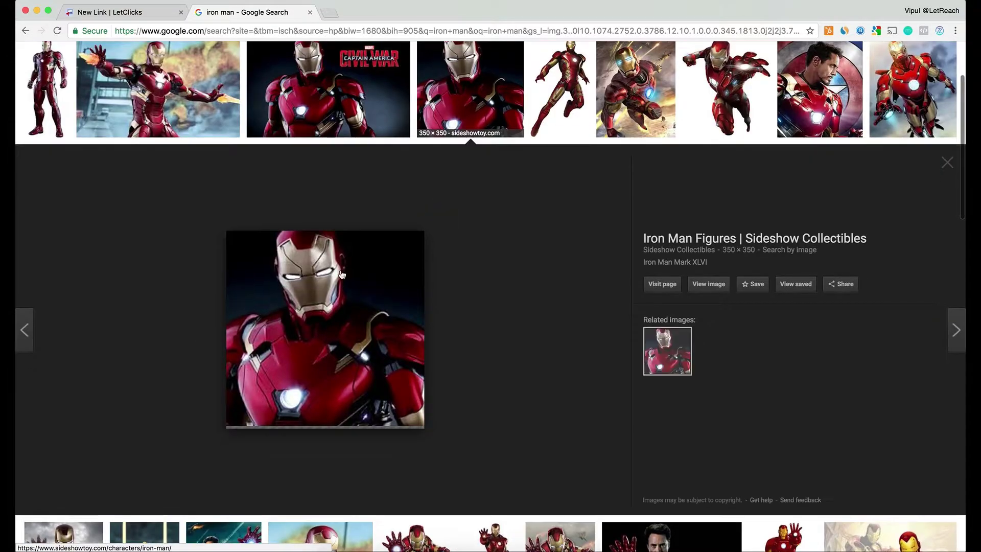
{"action": "scroll", "coordinate": [523, 86], "scroll_direction": "up", "scroll_amount": 3}
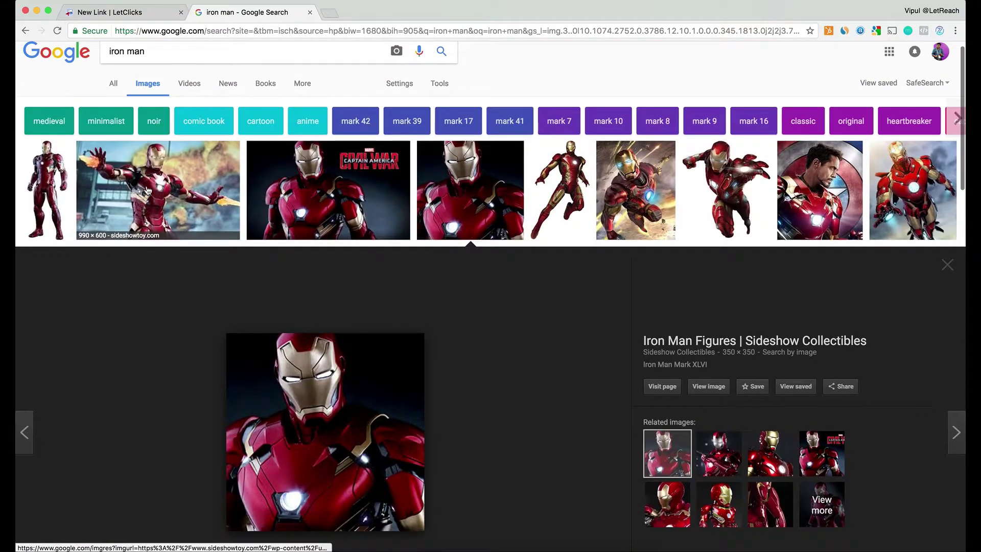
{"action": "left_click", "coordinate": [153, 189]}
{"action": "scroll", "coordinate": [399, 278], "scroll_direction": "down", "scroll_amount": 10}
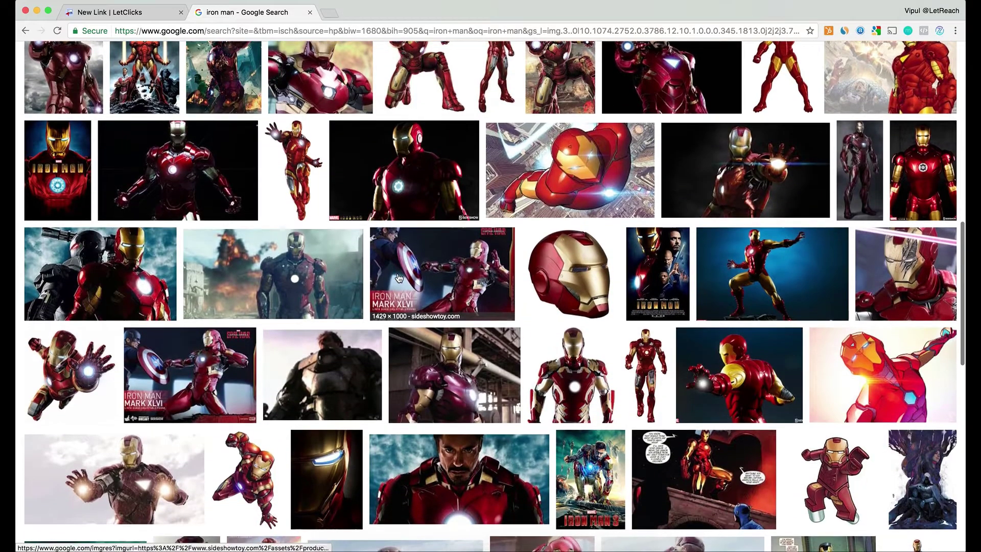
{"action": "left_click", "coordinate": [728, 165]}
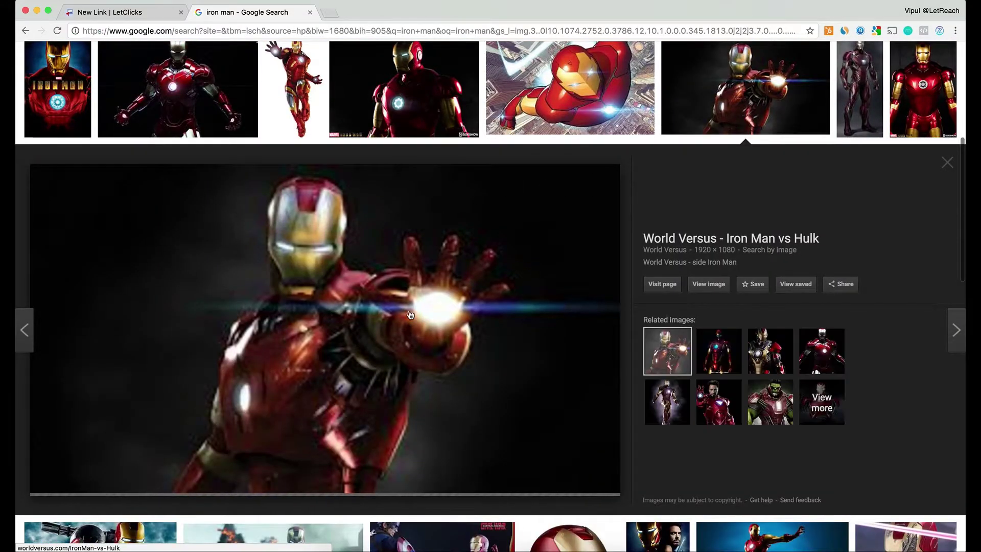
{"action": "scroll", "coordinate": [409, 313], "scroll_direction": "down", "scroll_amount": 4}
{"action": "scroll", "coordinate": [409, 313], "scroll_direction": "down", "scroll_amount": 5}
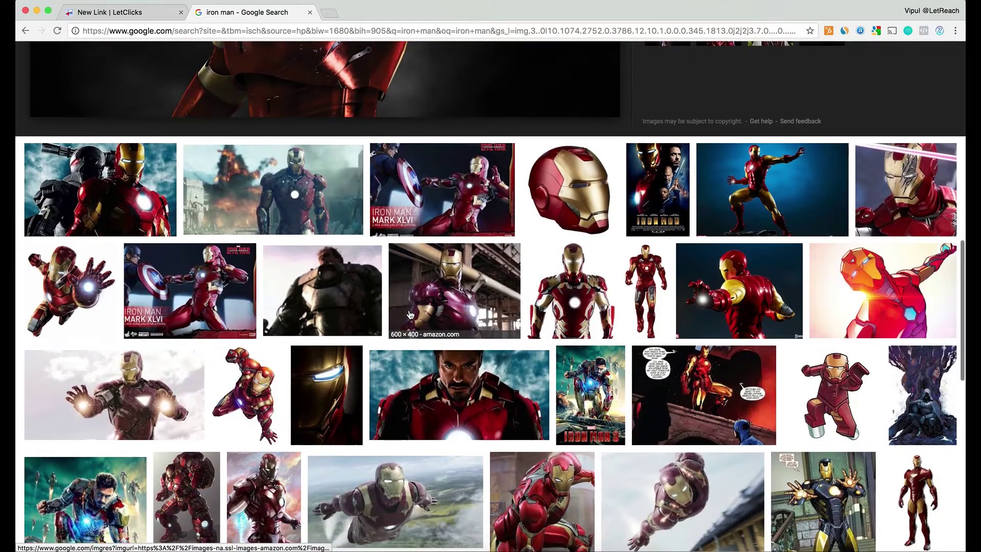
{"action": "scroll", "coordinate": [409, 309], "scroll_direction": "up", "scroll_amount": 7}
{"action": "scroll", "coordinate": [409, 310], "scroll_direction": "up", "scroll_amount": 8}
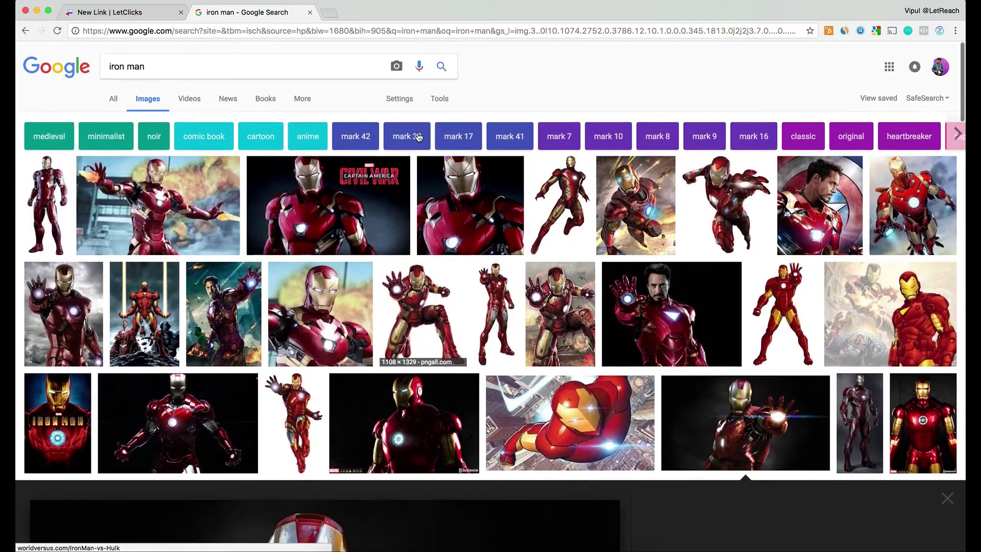
- Filter the image results to an exact size of 800×800 pixels
{"action": "left_click", "coordinate": [439, 97]}
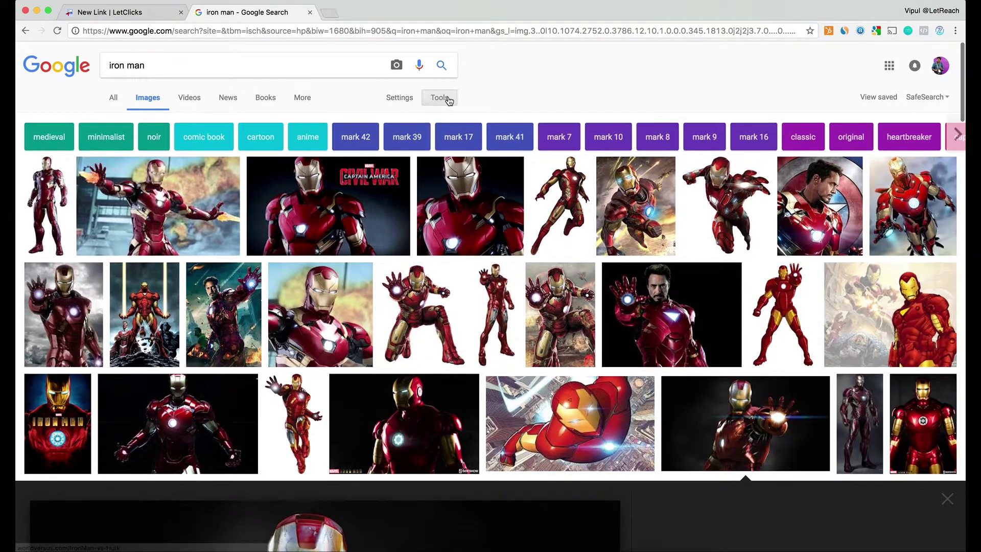
{"action": "left_click", "coordinate": [117, 118]}
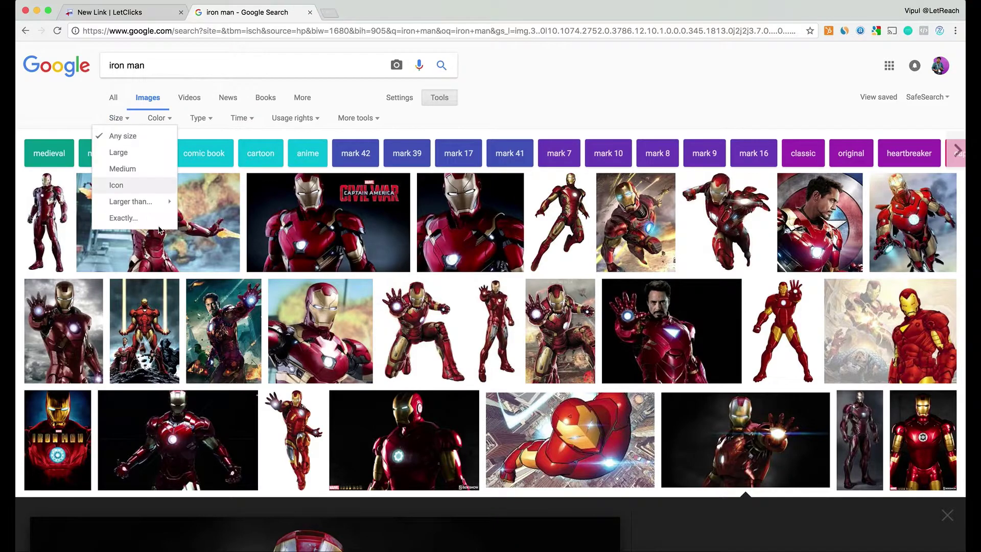
{"action": "left_click", "coordinate": [145, 220]}
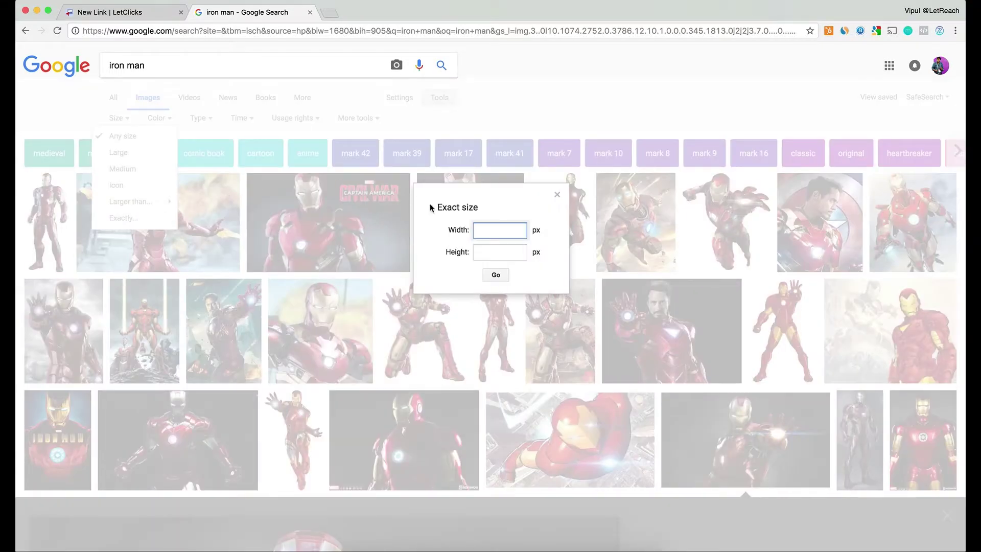
{"action": "type", "text": "800"}
{"action": "key", "text": "Tab"}
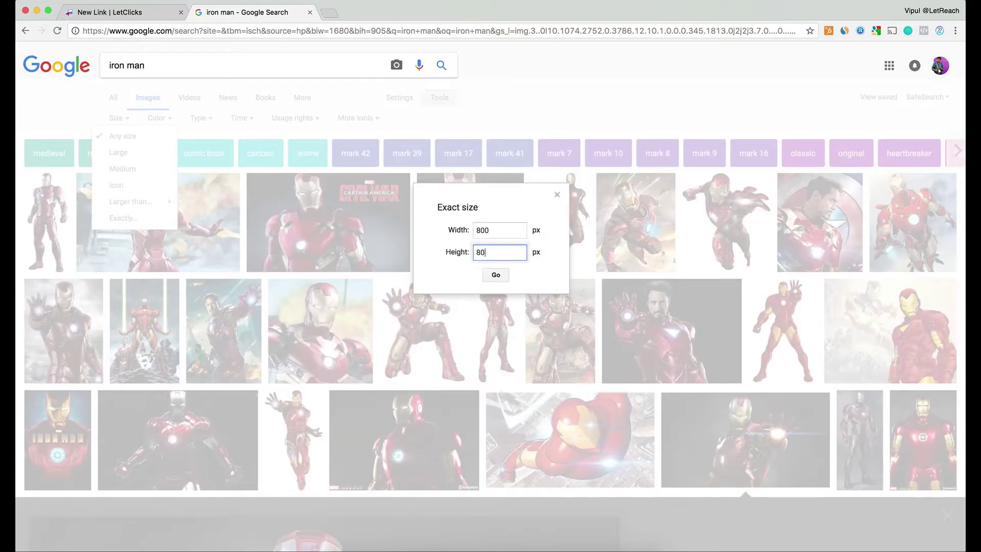
{"action": "left_click", "coordinate": [498, 274]}
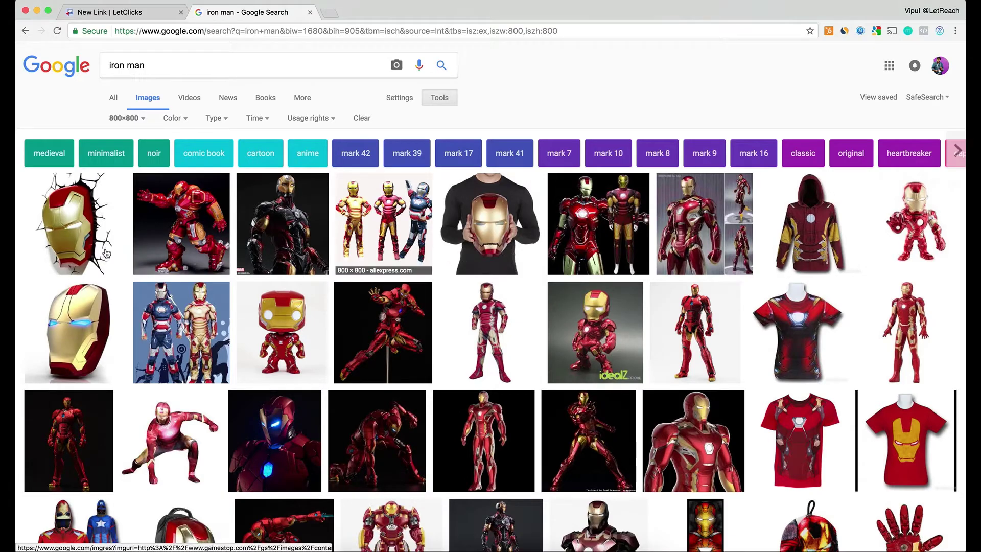
- Open the Iron Man wall mask image full-size in a new tab and select its address
{"action": "left_click", "coordinate": [81, 222]}
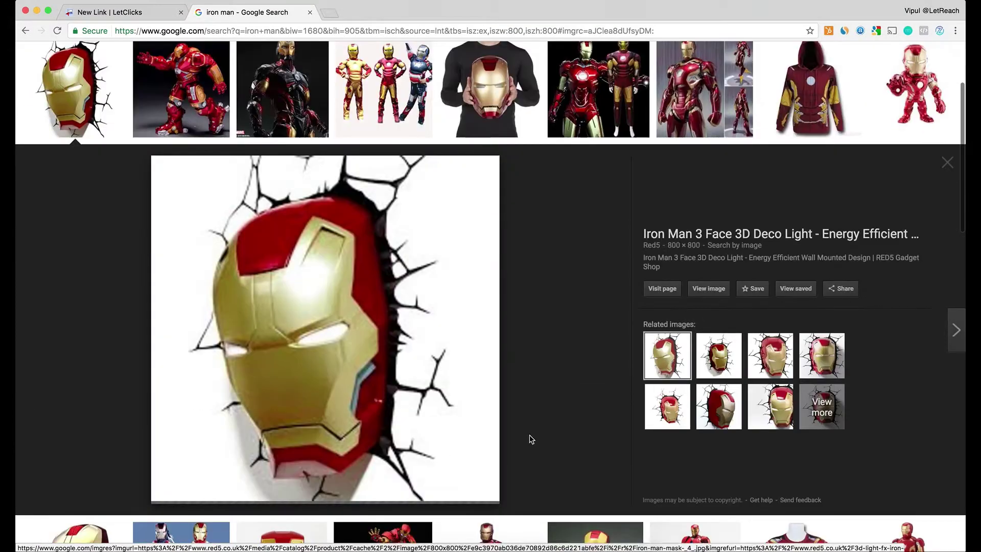
{"action": "left_click", "coordinate": [707, 287]}
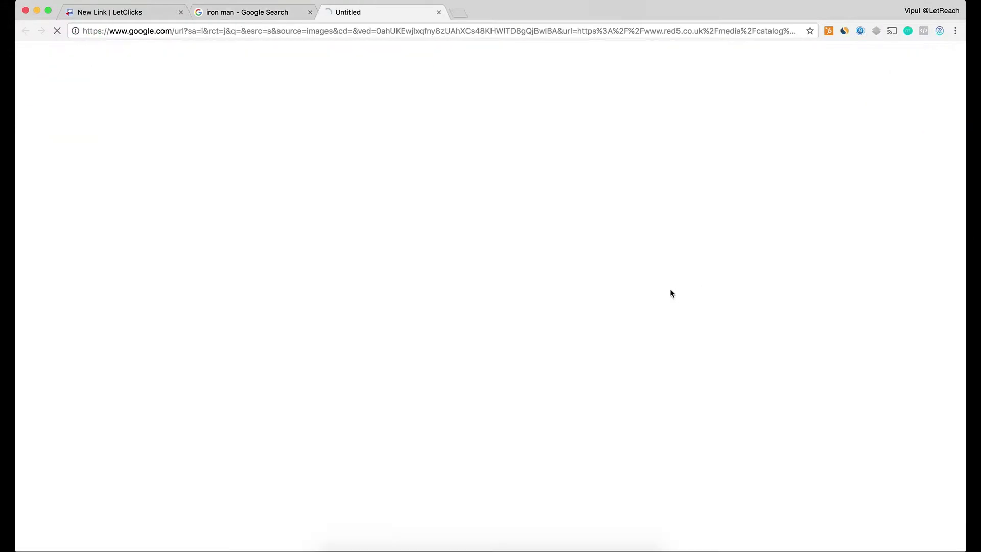
{"action": "left_click", "coordinate": [183, 31]}
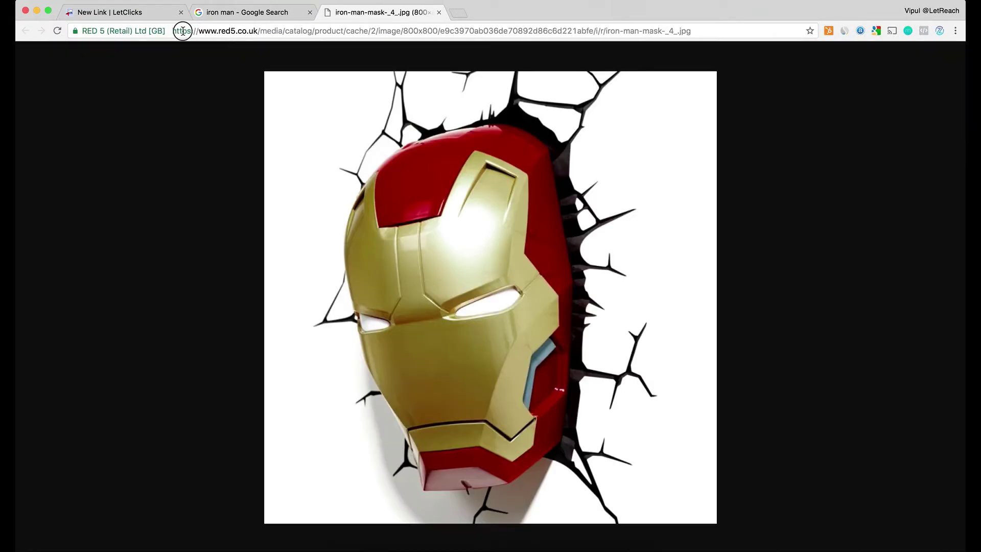
{"action": "left_click", "coordinate": [139, 13]}
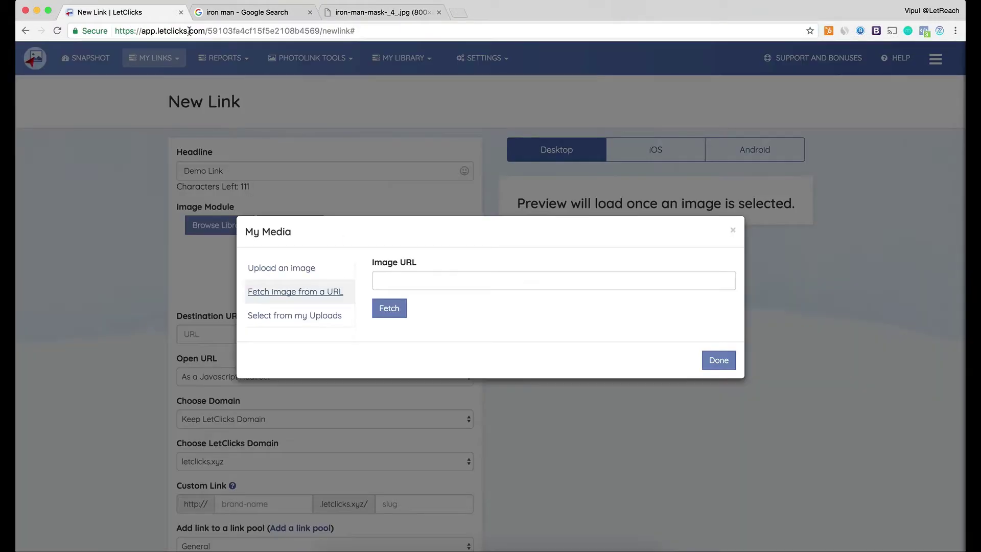
- Paste the Iron Man mask image address into Image URL, fetch it, and confirm with Done
{"action": "left_click", "coordinate": [430, 284]}
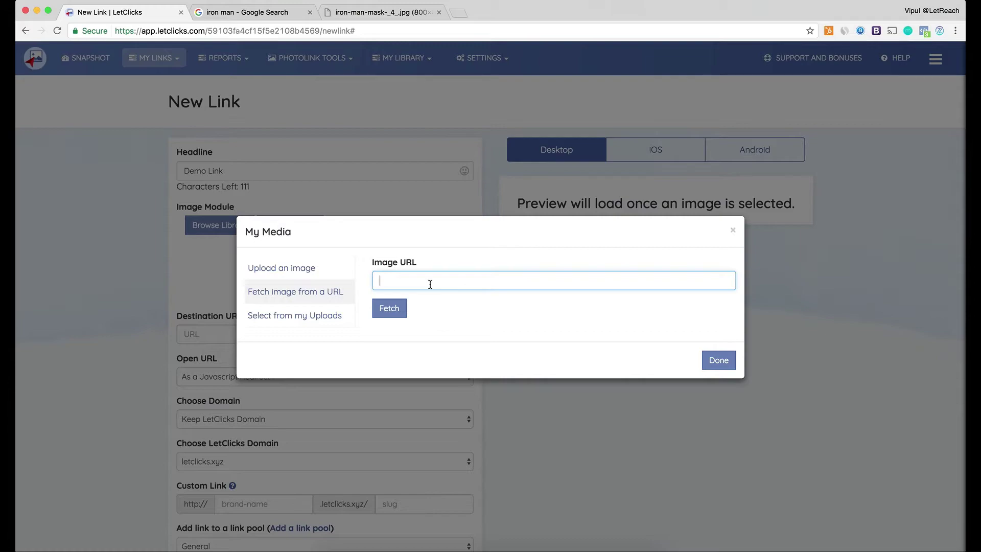
{"action": "key", "text": "super+v"}
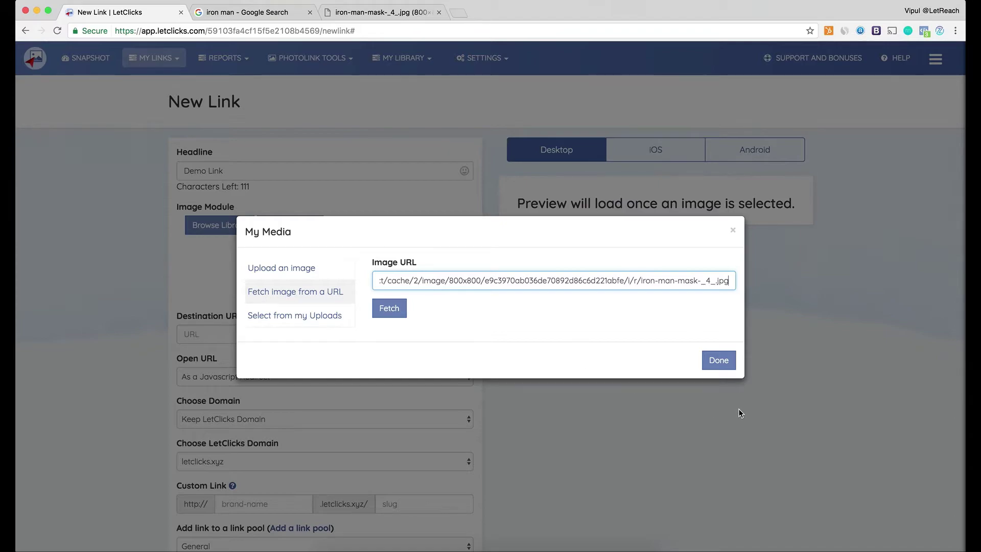
{"action": "left_click", "coordinate": [385, 315]}
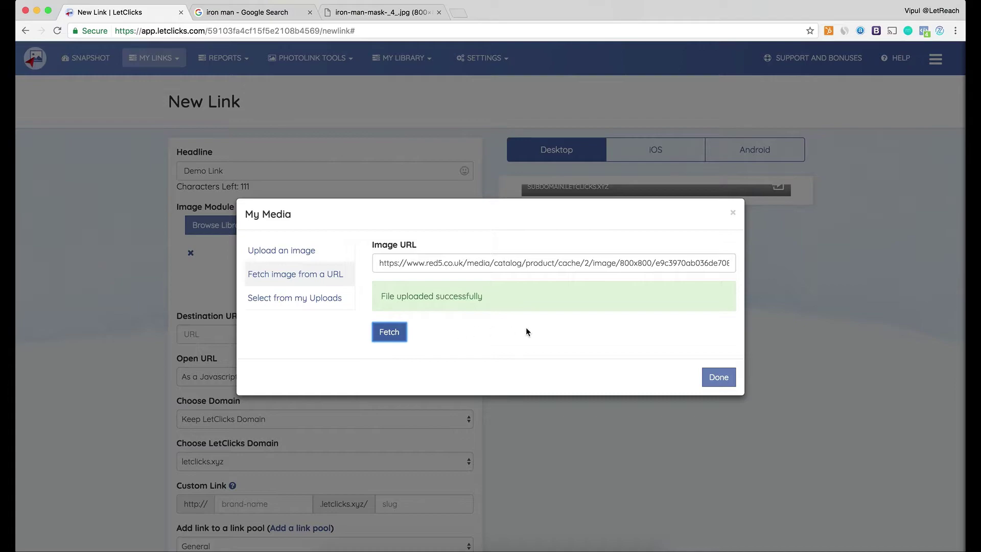
{"action": "left_click", "coordinate": [717, 378]}
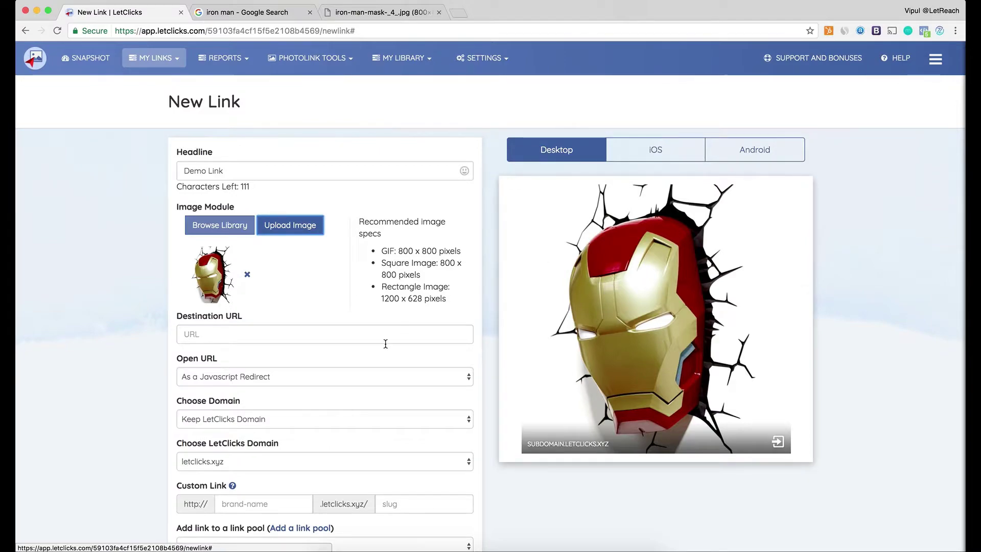
{"action": "scroll", "coordinate": [179, 271], "scroll_direction": "down", "scroll_amount": 2}
{"action": "left_click_drag", "start_coordinate": [177, 276], "coordinate": [267, 274]}
{"action": "left_click", "coordinate": [250, 290]}
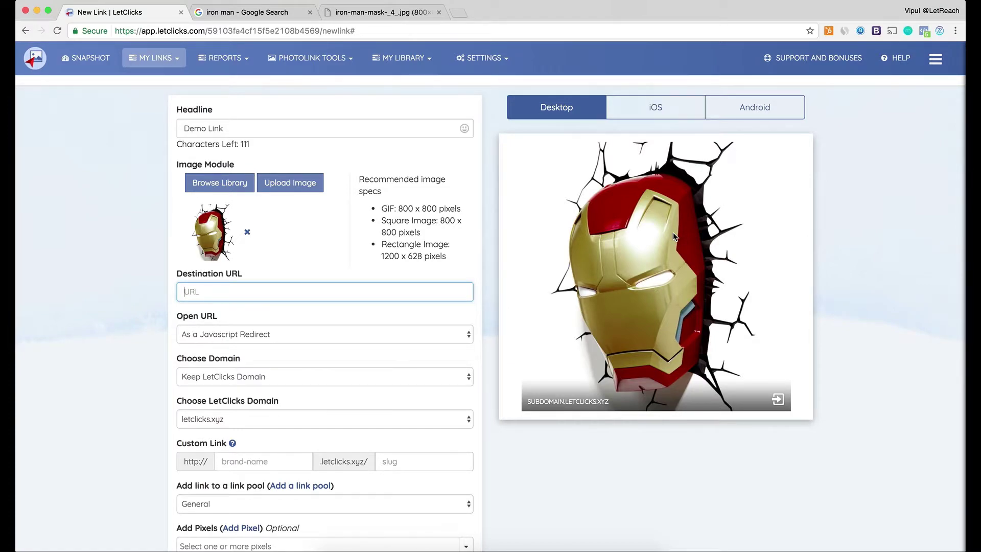
{"action": "type", "text": "http://google.com"}
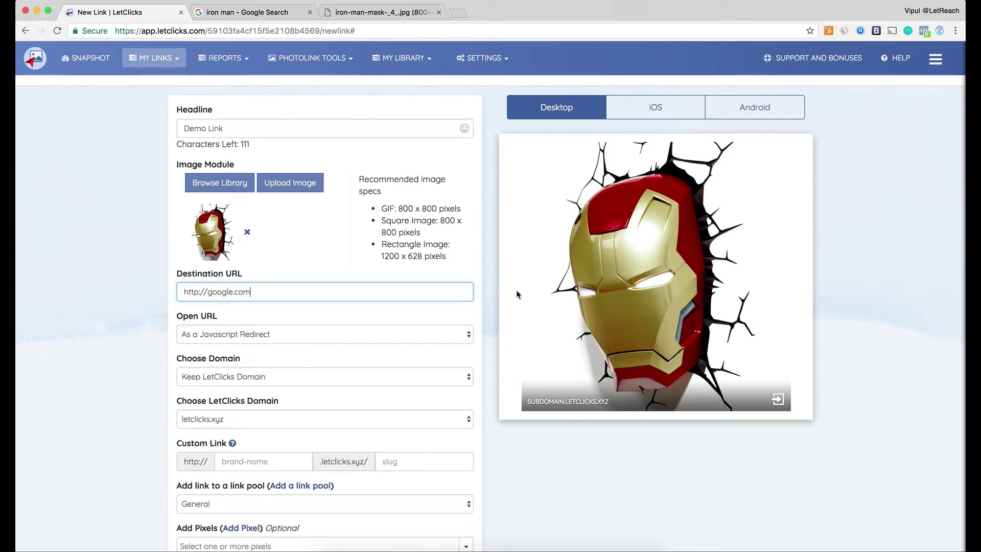
{"action": "scroll", "coordinate": [432, 313], "scroll_direction": "down", "scroll_amount": 3}
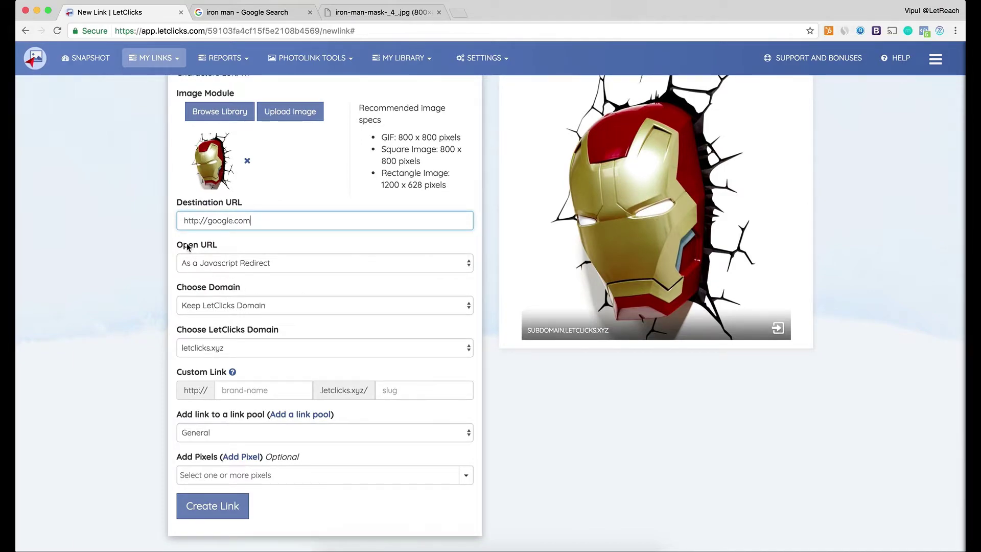
{"action": "left_click", "coordinate": [200, 262]}
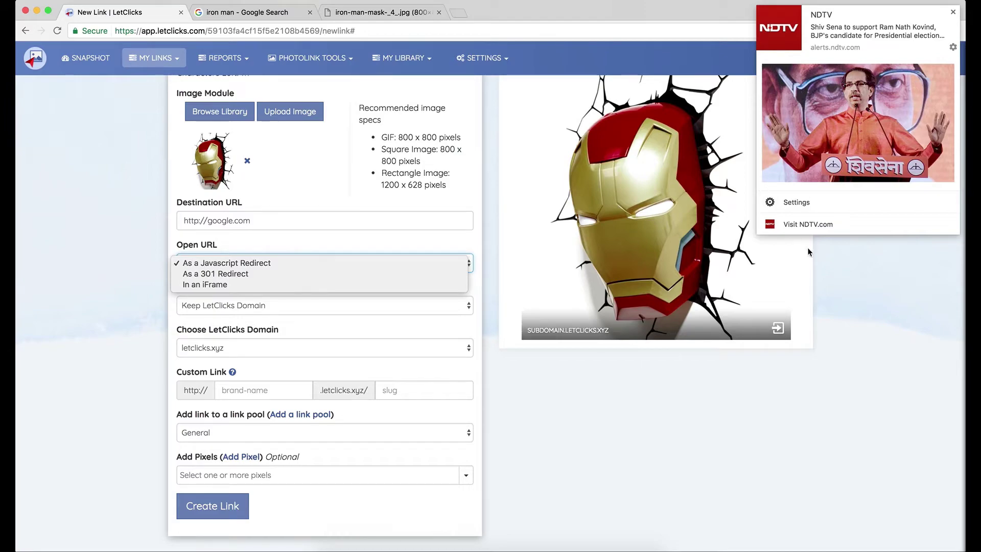
- Keep Open URL as 'As a Javascript Redirect', dismissing the news notification
{"action": "key", "text": "Escape"}
{"action": "left_click", "coordinate": [952, 12]}
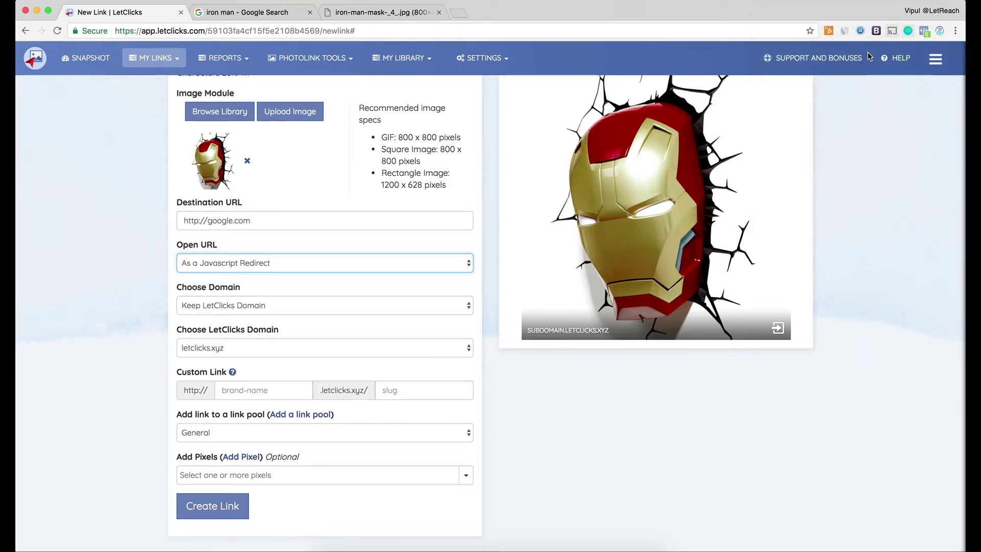
{"action": "left_click", "coordinate": [356, 263]}
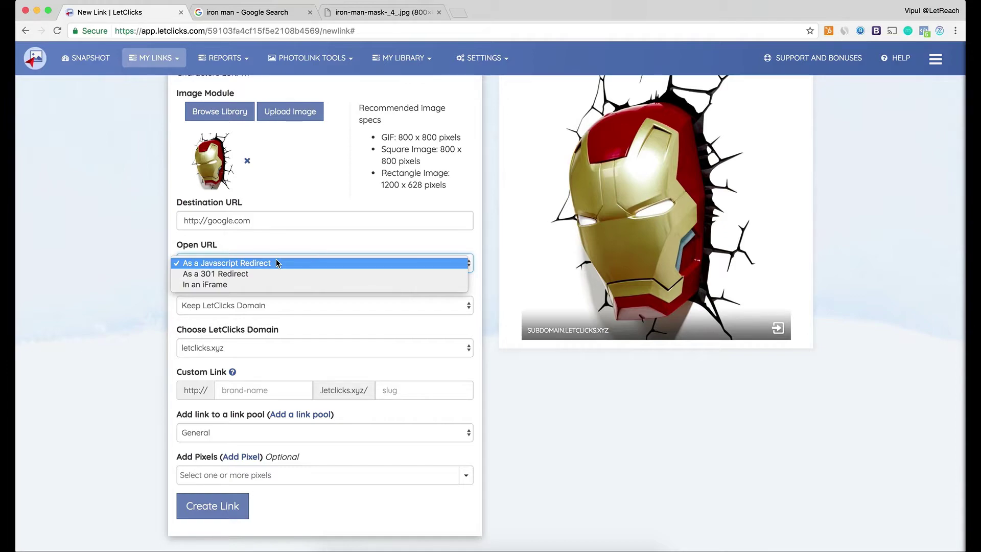
{"action": "left_click", "coordinate": [245, 264]}
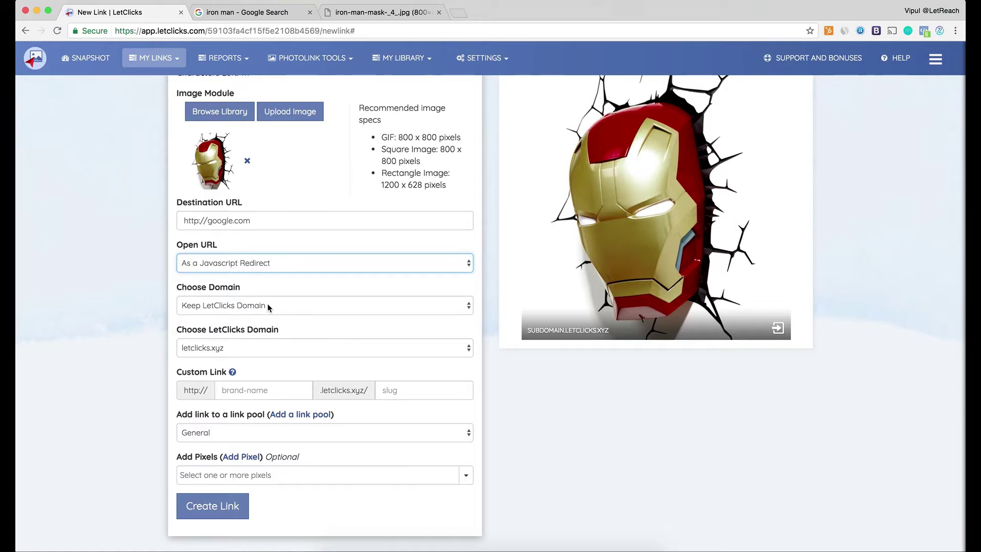
{"action": "left_click_drag", "start_coordinate": [175, 288], "coordinate": [242, 291]}
{"action": "left_click", "coordinate": [242, 292]}
{"action": "left_click", "coordinate": [235, 305]}
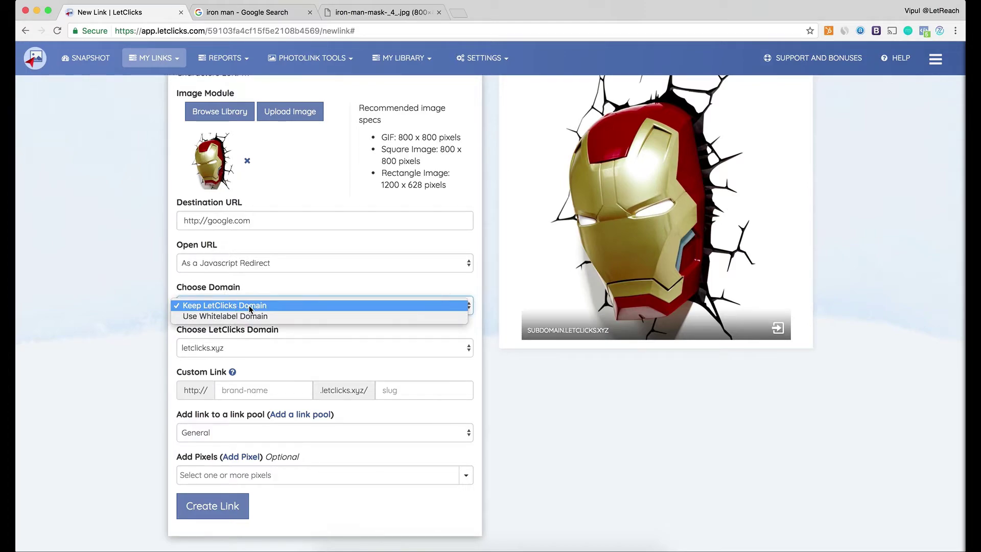
- Switch Choose Domain to Use Whitelabel Domain and select go.rossgellerfc.com
{"action": "left_click", "coordinate": [326, 391]}
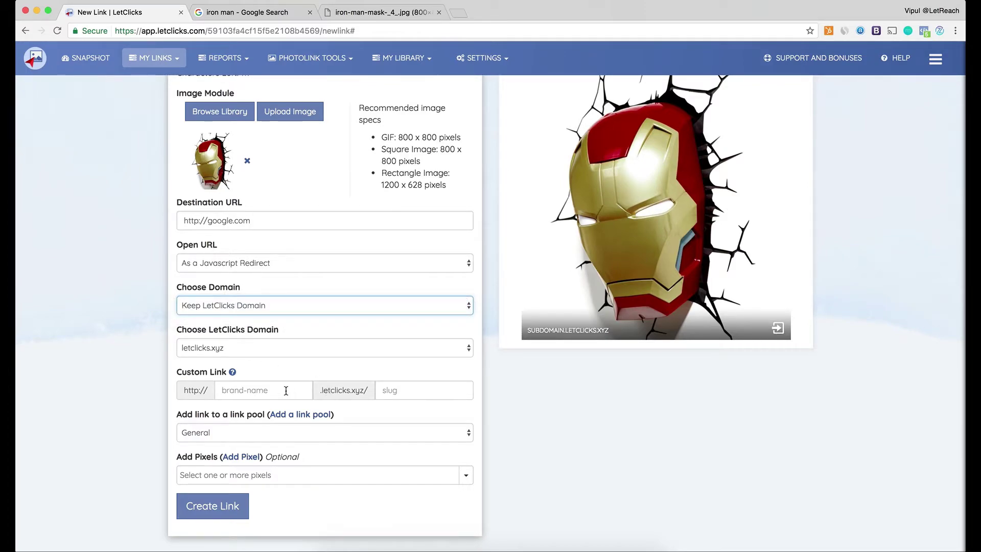
{"action": "left_click", "coordinate": [220, 310]}
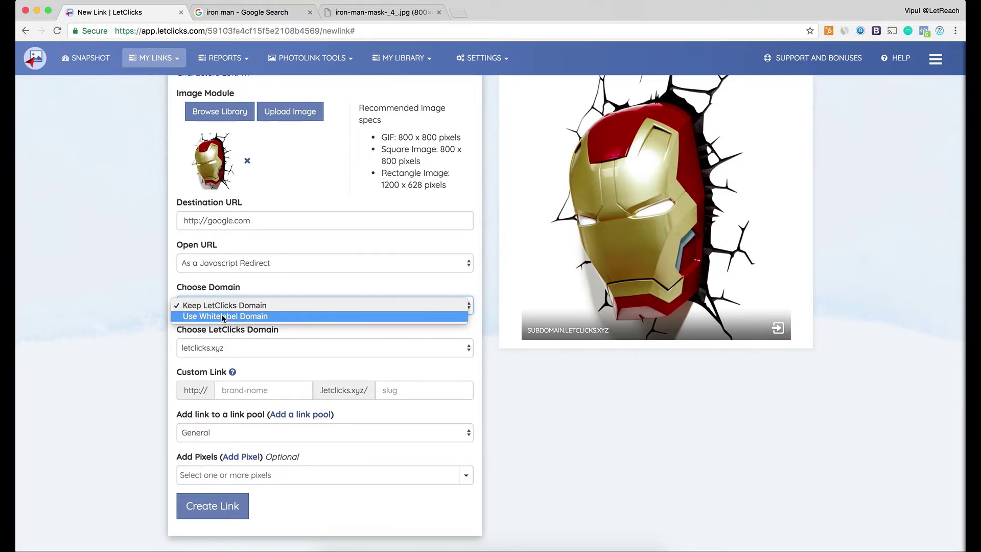
{"action": "left_click", "coordinate": [223, 316]}
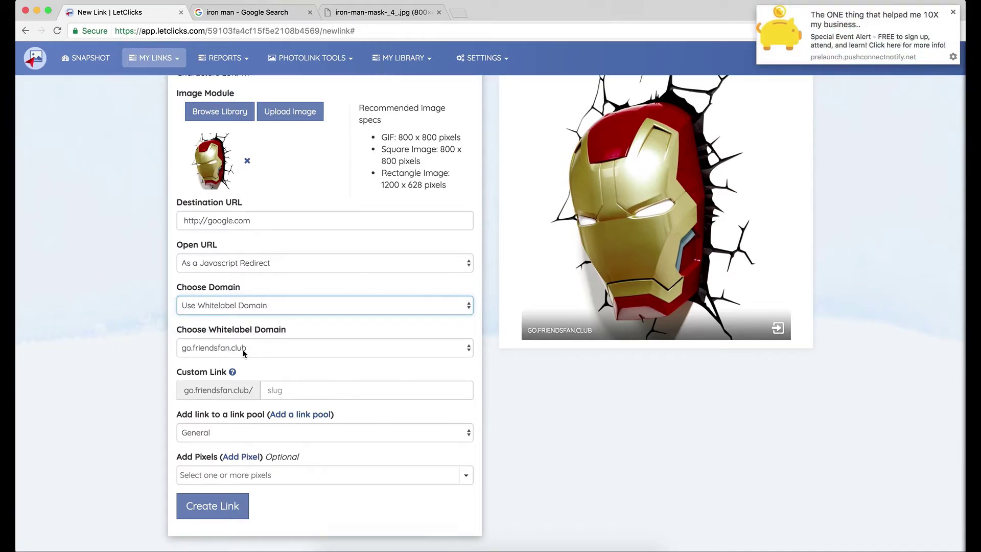
{"action": "left_click", "coordinate": [244, 351]}
{"action": "left_click", "coordinate": [845, 196]}
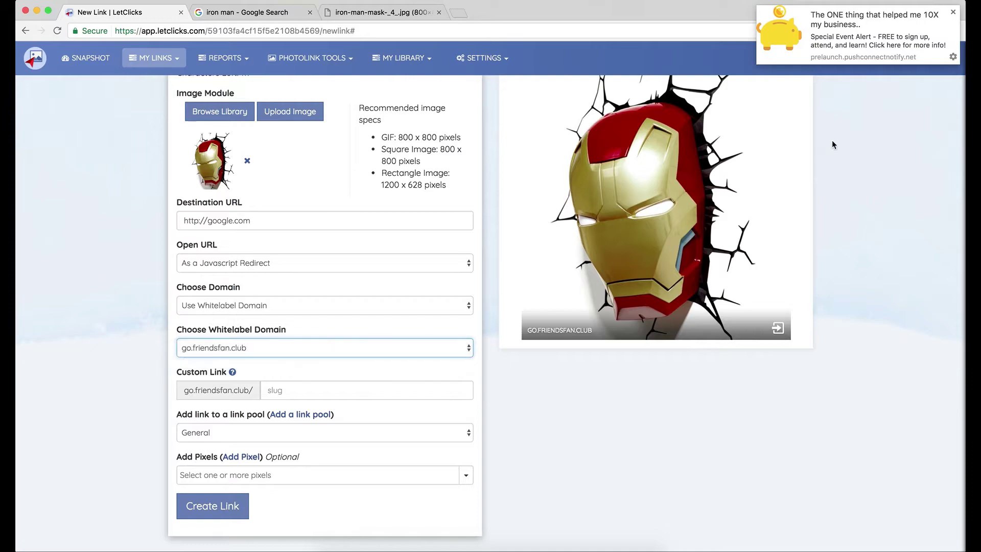
{"action": "left_click", "coordinate": [249, 349]}
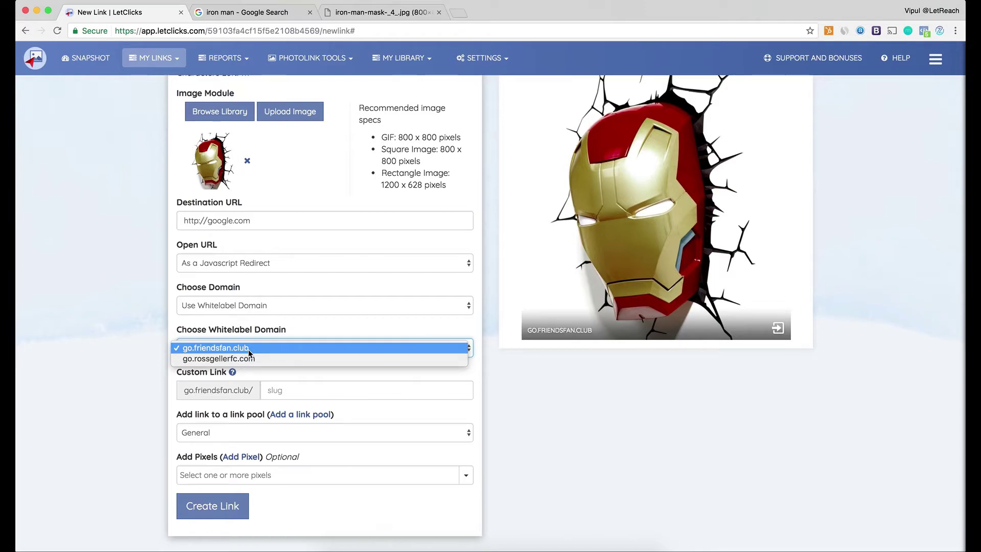
{"action": "left_click", "coordinate": [250, 356]}
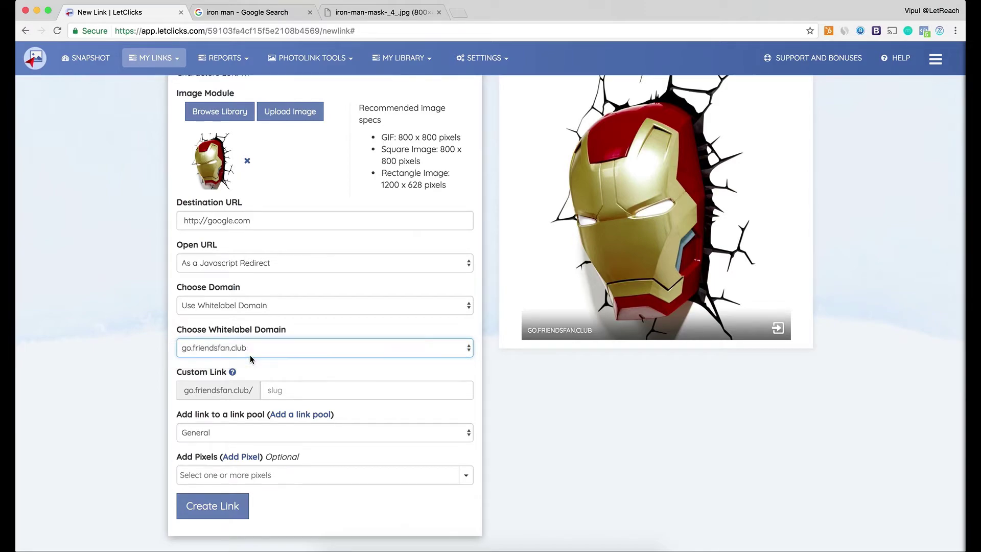
{"action": "scroll", "coordinate": [608, 369], "scroll_direction": "up", "scroll_amount": 3}
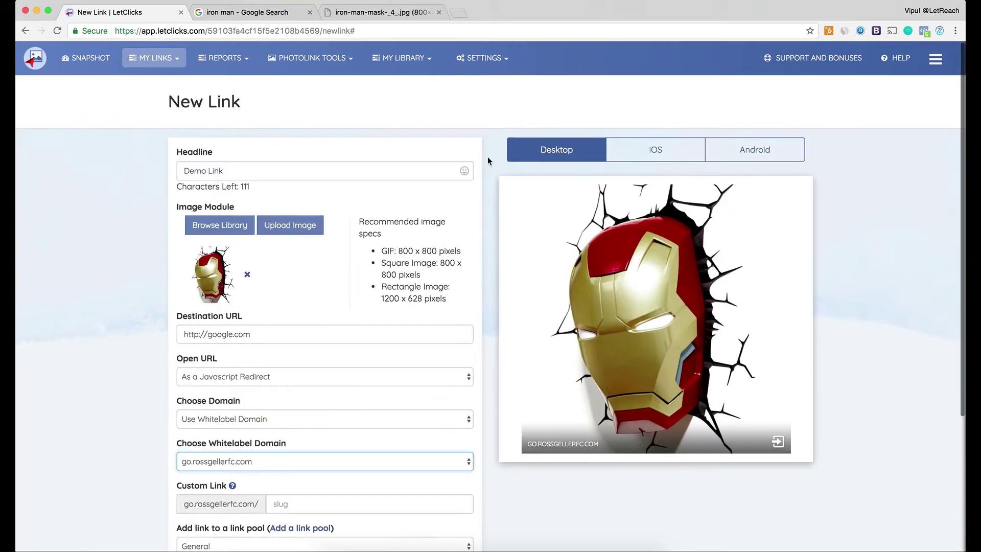
{"action": "scroll", "coordinate": [695, 438], "scroll_direction": "down", "scroll_amount": 1}
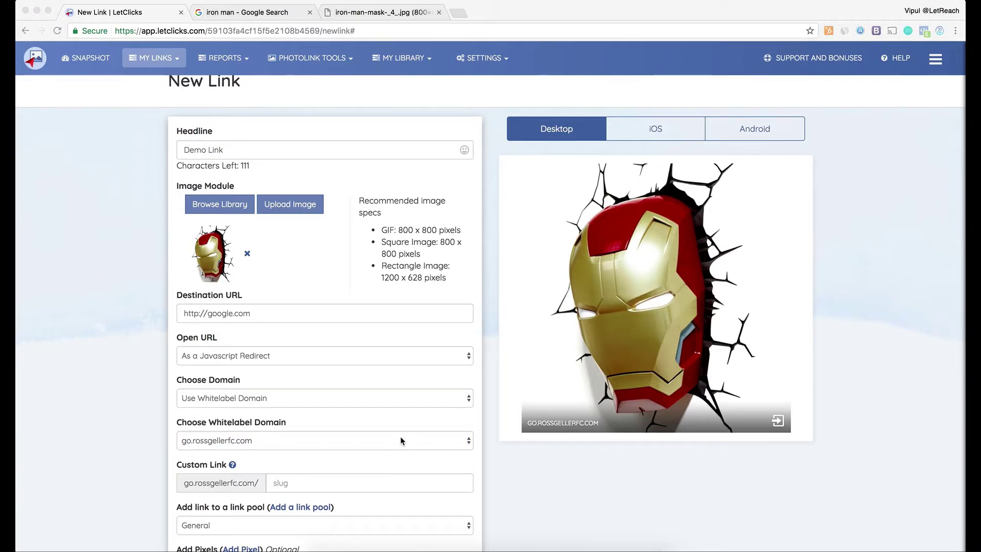
{"action": "left_click", "coordinate": [324, 440]}
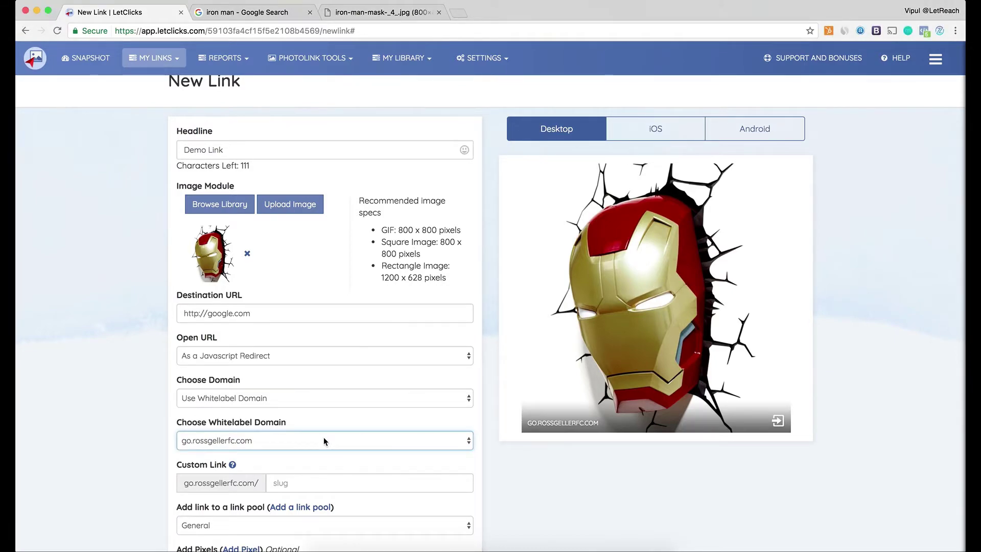
- Switch Choose Domain back to Keep LetClicks Domain
{"action": "left_click", "coordinate": [288, 398]}
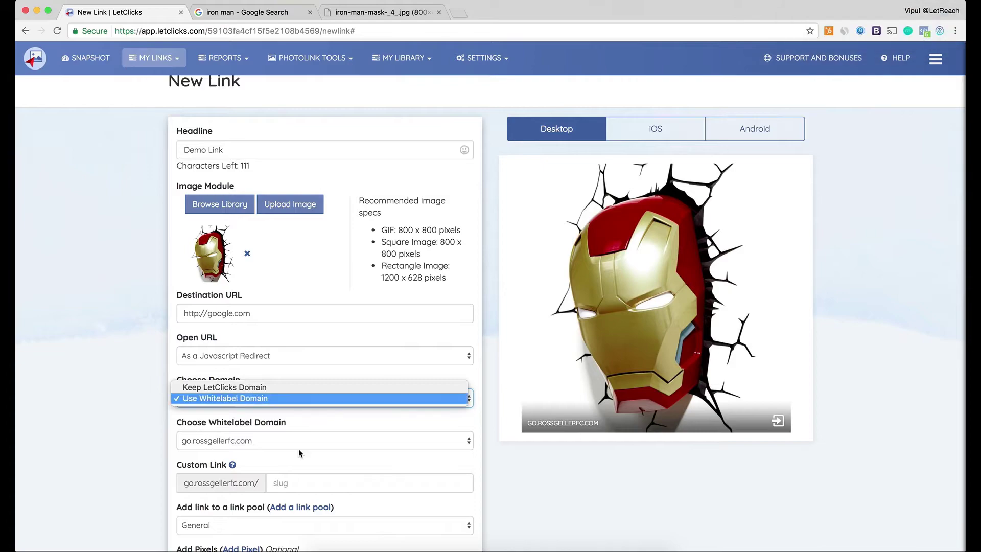
{"action": "left_click", "coordinate": [275, 396]}
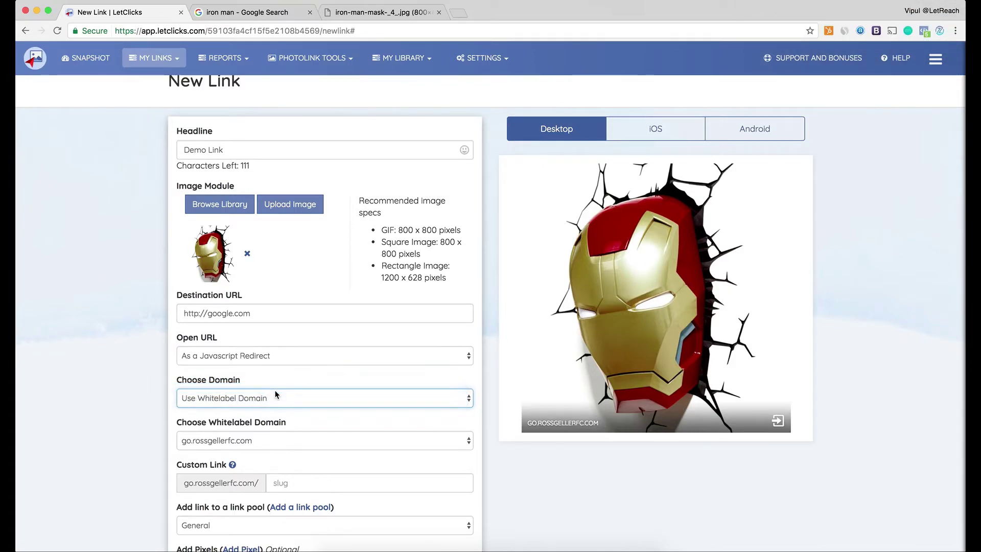
{"action": "key", "text": "Up"}
{"action": "scroll", "coordinate": [234, 378], "scroll_direction": "down", "scroll_amount": 1}
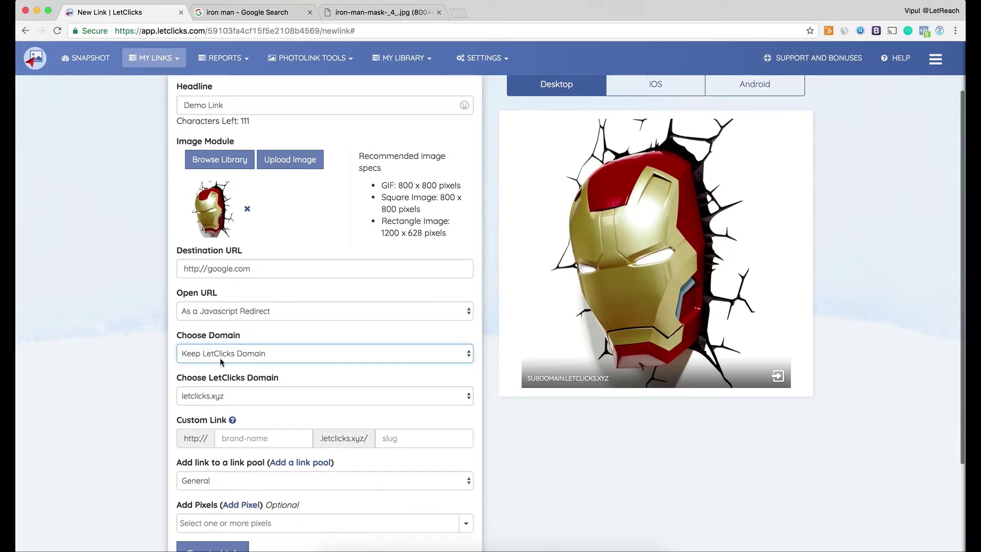
- Review the LetClicks domain list, declining a call notification, and choose claimoffer.at
{"action": "left_click", "coordinate": [213, 396]}
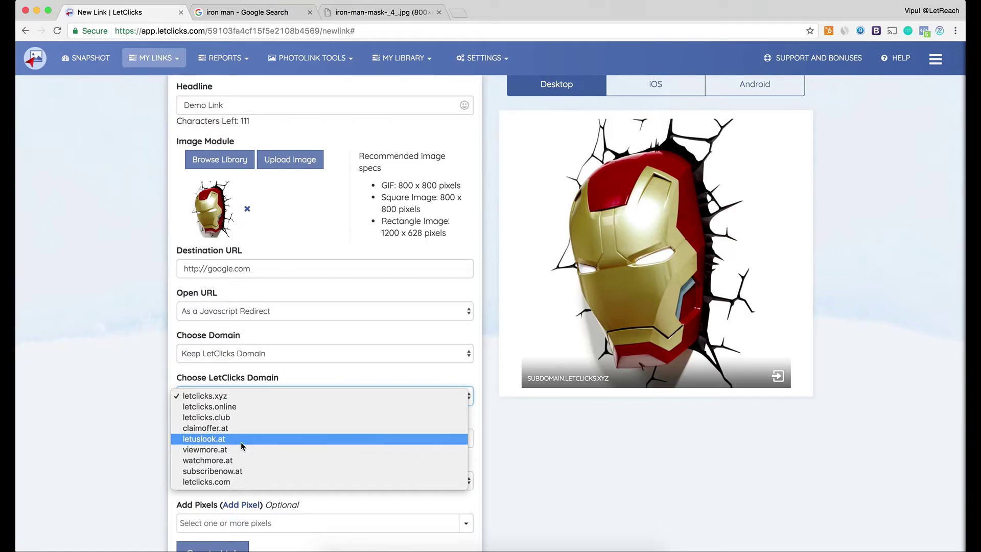
{"action": "key", "text": "Escape"}
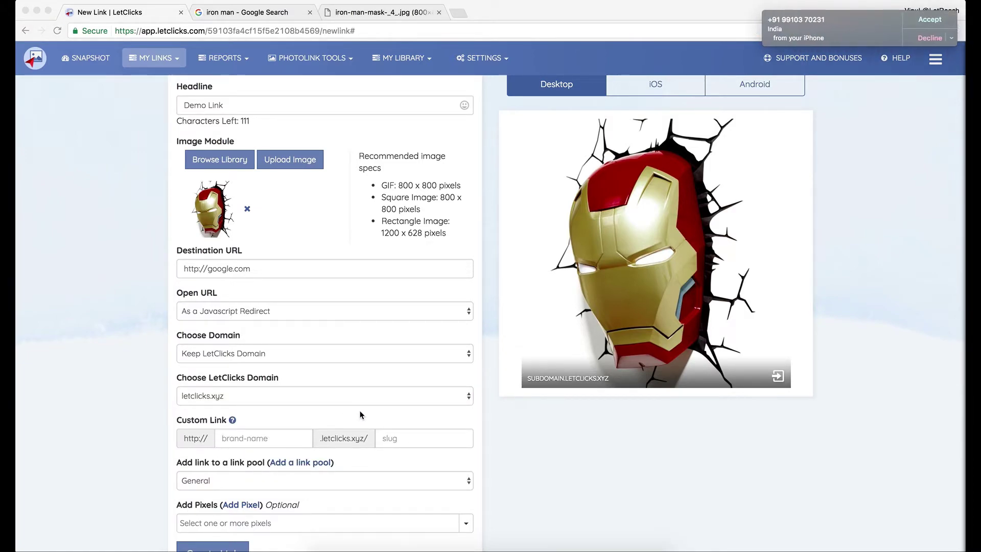
{"action": "left_click", "coordinate": [933, 43]}
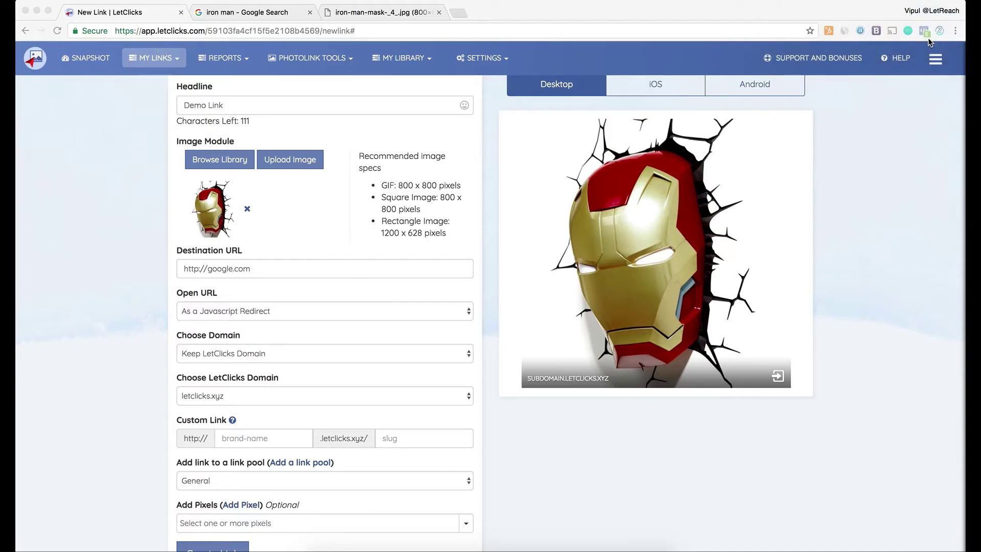
{"action": "left_click", "coordinate": [218, 396]}
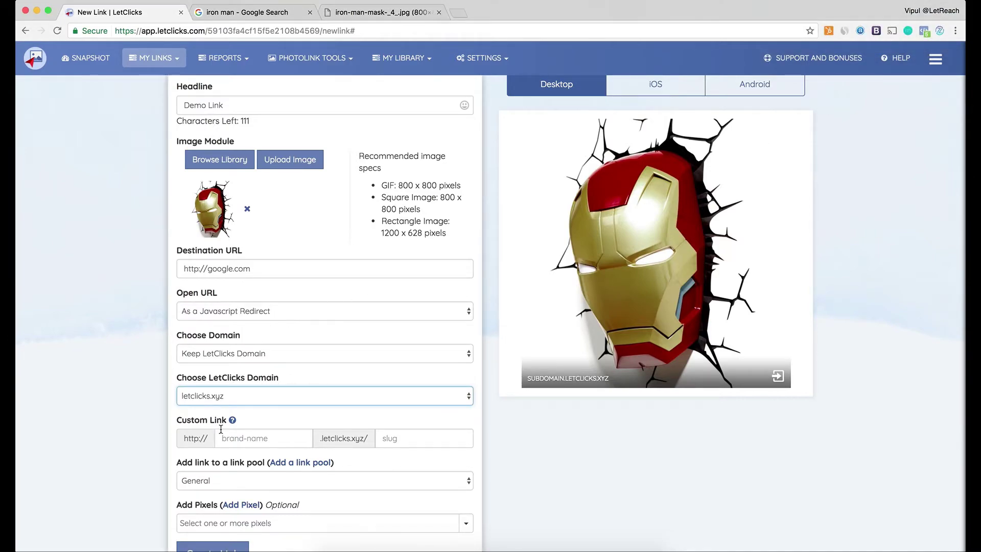
{"action": "left_click", "coordinate": [238, 401]}
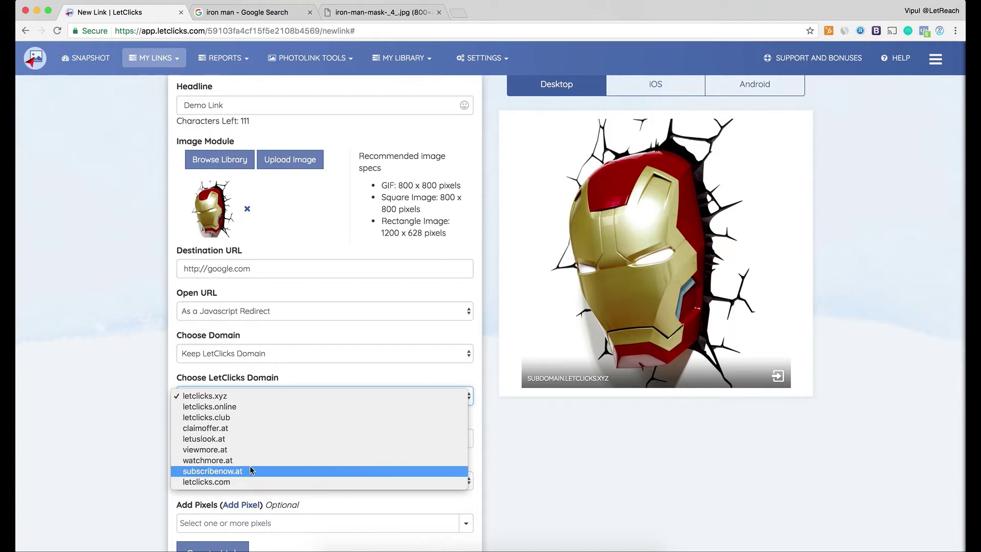
{"action": "left_click", "coordinate": [313, 375]}
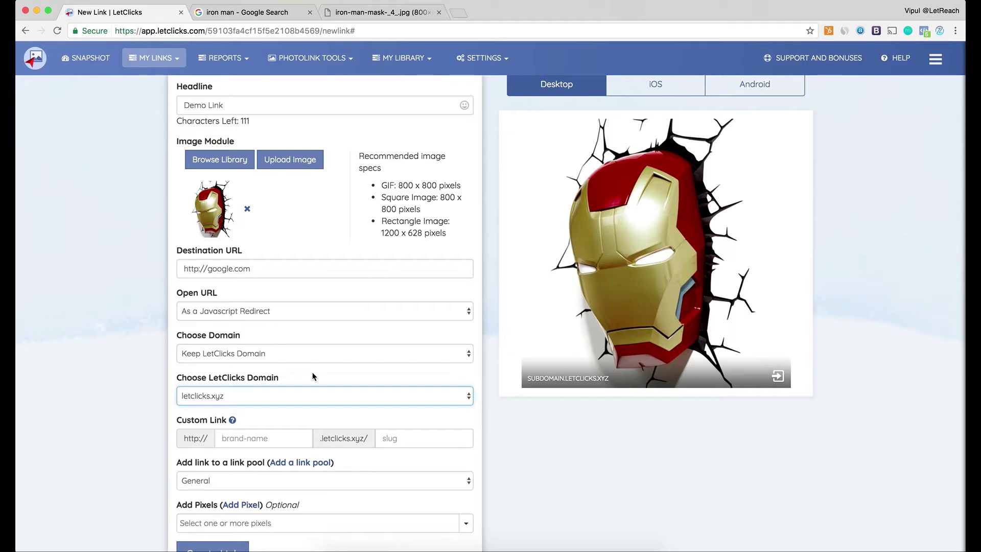
{"action": "left_click", "coordinate": [242, 391]}
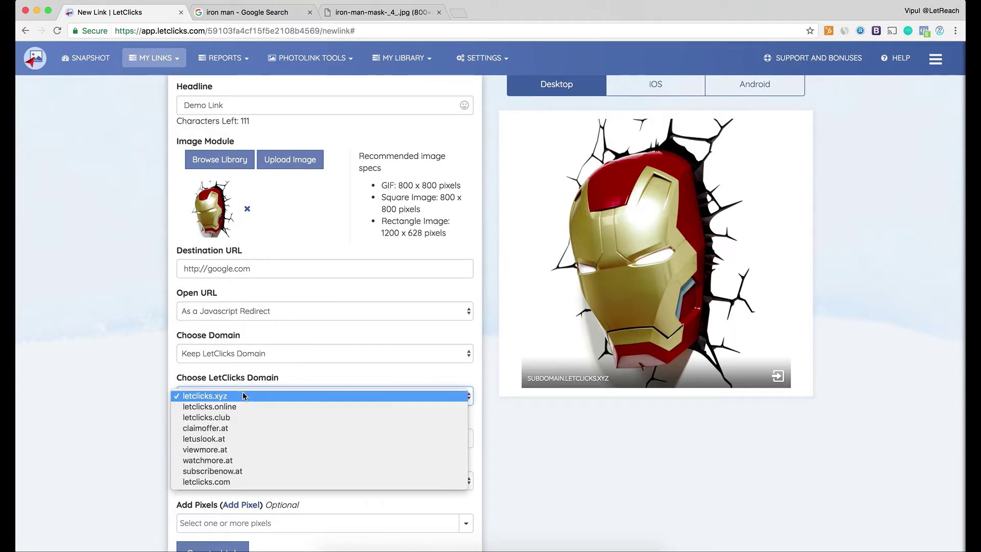
{"action": "left_click", "coordinate": [225, 432]}
- Enter the custom subdomain 'ironman' and check the iOS and Android previews
{"action": "left_click", "coordinate": [227, 438]}
{"action": "type", "text": "iron"}
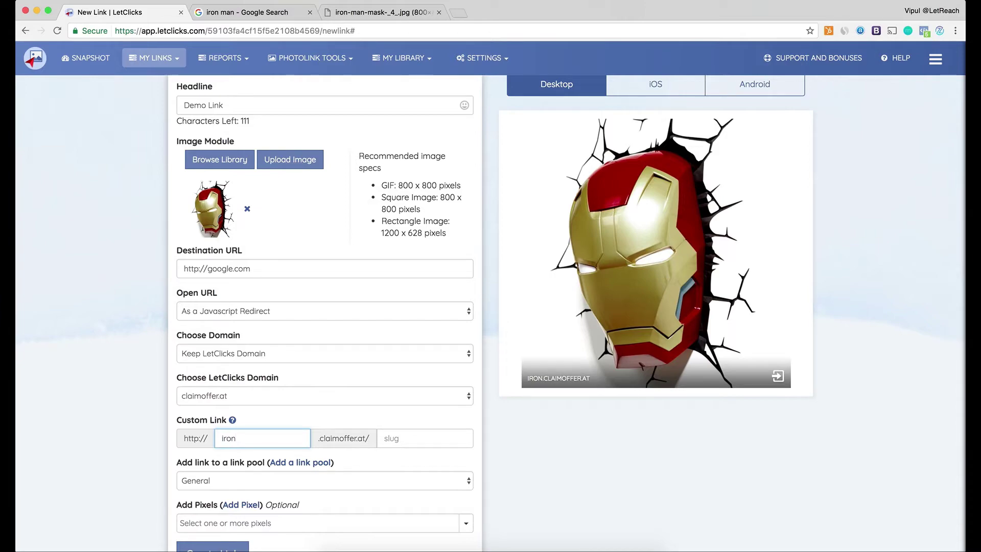
{"action": "type", "text": "man"}
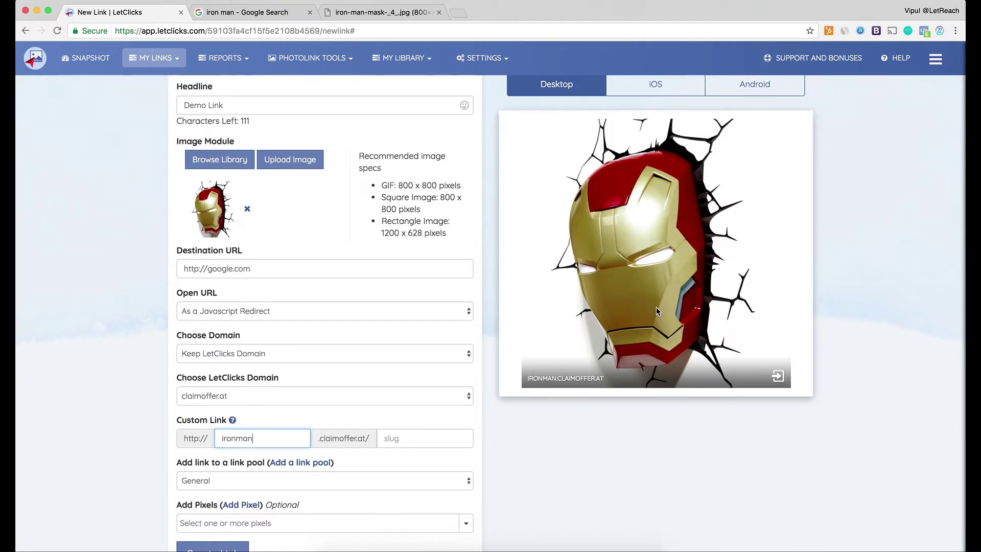
{"action": "left_click", "coordinate": [655, 84]}
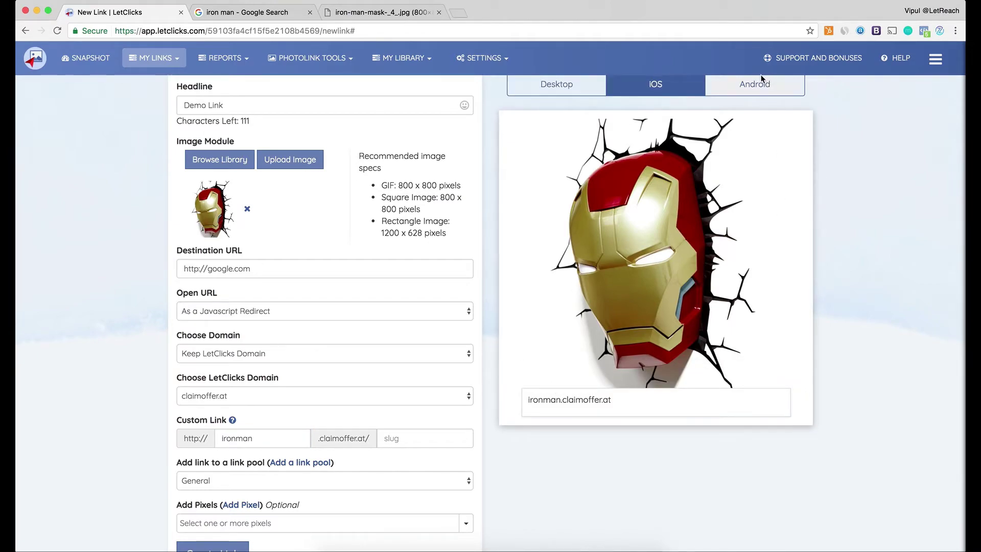
{"action": "left_click", "coordinate": [752, 88]}
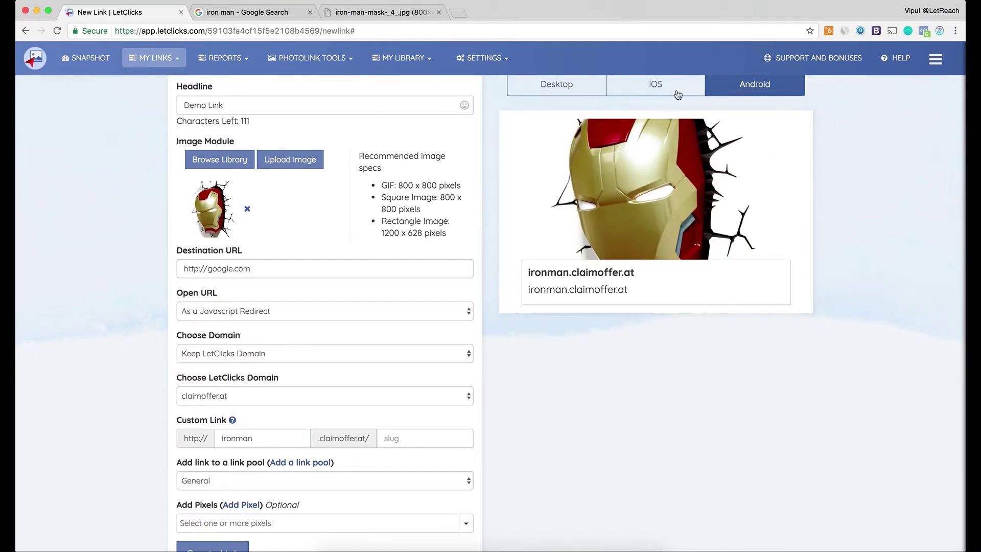
{"action": "left_click", "coordinate": [556, 87]}
- Enter the slug testdemolink123 for the link, leaving the pool list unchanged
{"action": "scroll", "coordinate": [317, 424], "scroll_direction": "down", "scroll_amount": 3}
{"action": "left_click", "coordinate": [412, 375]}
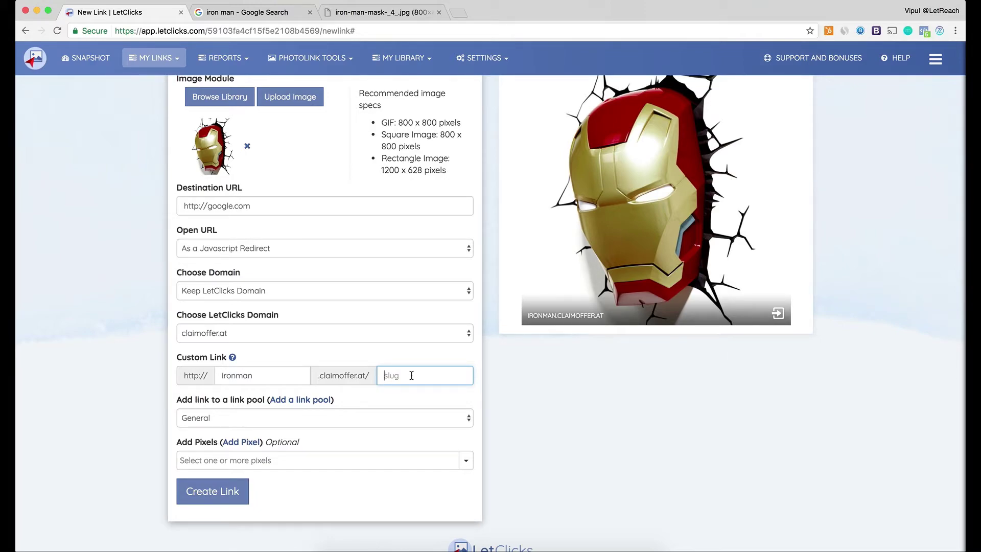
{"action": "type", "text": "testdemoll"}
{"action": "type", "text": "nk123"}
{"action": "left_click", "coordinate": [267, 425]}
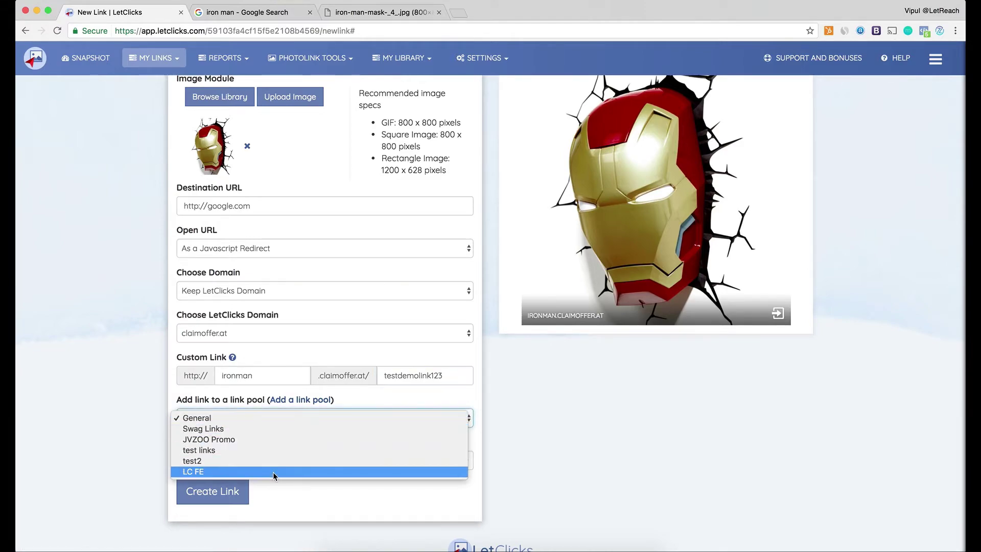
{"action": "left_click", "coordinate": [151, 381]}
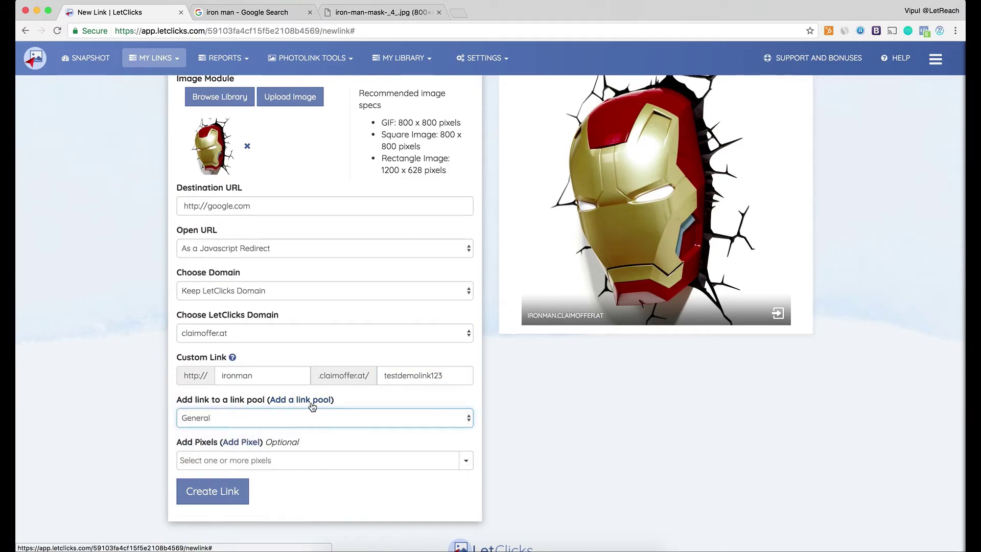
- Create a new link pool named 'Demo Link' and assign the link to it
{"action": "left_click", "coordinate": [311, 403]}
{"action": "left_click", "coordinate": [464, 122]}
{"action": "type", "text": "Demo Link"}
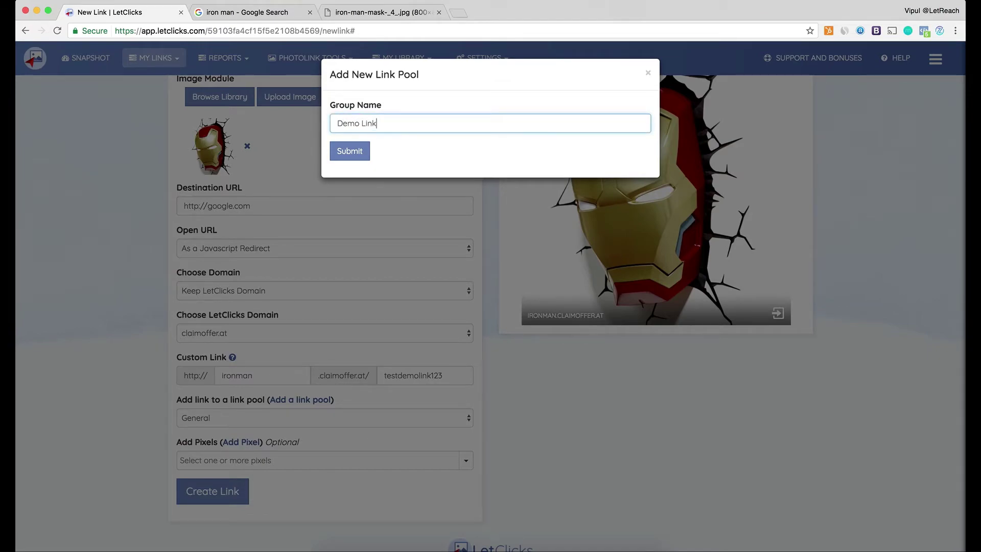
{"action": "left_click", "coordinate": [342, 150]}
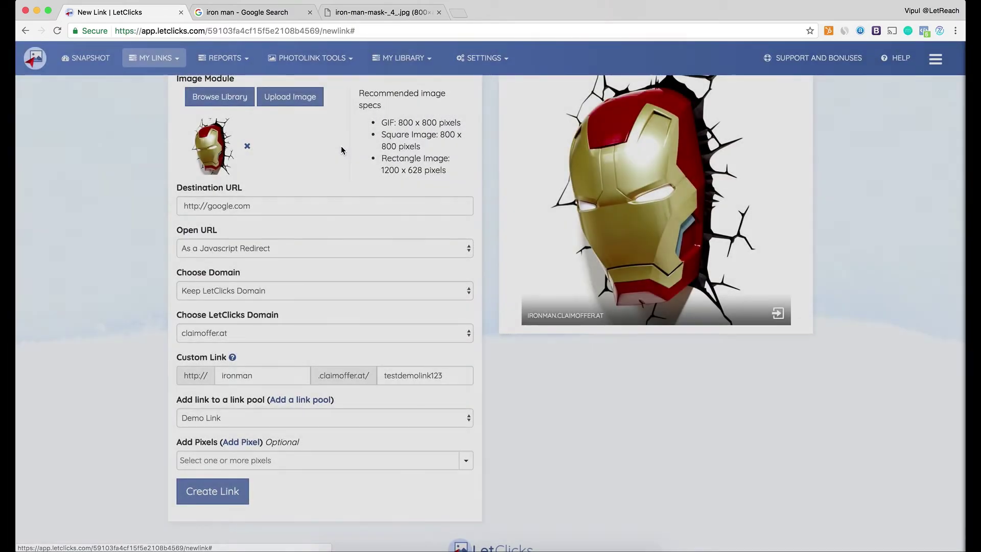
{"action": "scroll", "coordinate": [245, 406], "scroll_direction": "down", "scroll_amount": 2}
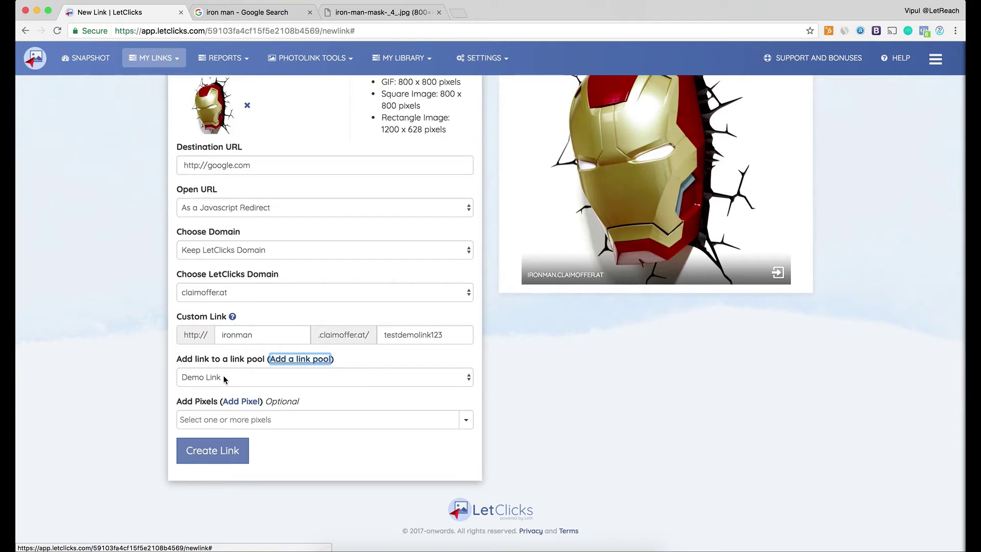
{"action": "left_click_drag", "start_coordinate": [175, 401], "coordinate": [324, 405]}
{"action": "left_click", "coordinate": [324, 405]}
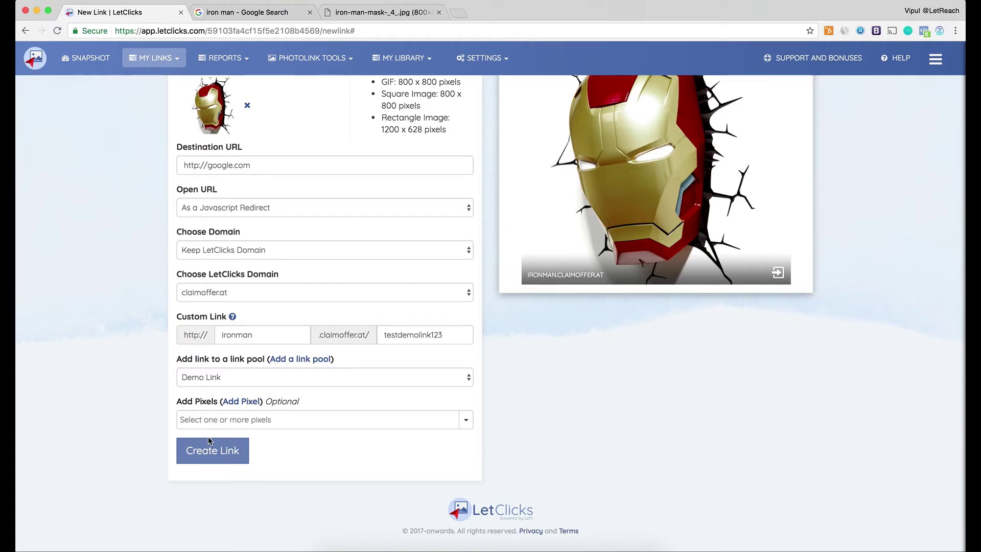
{"action": "left_click", "coordinate": [236, 418]}
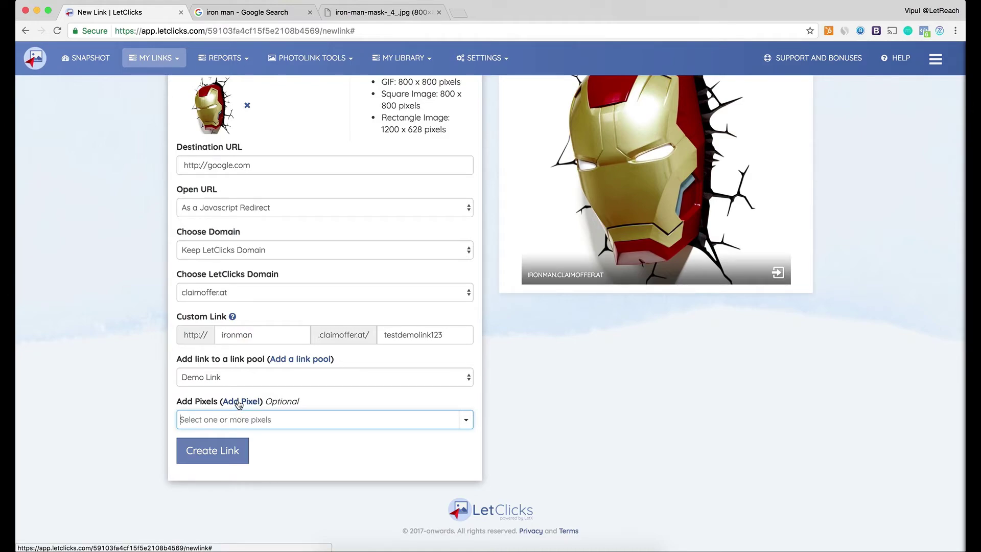
- Browse the pixel list and the Add New Pixel form, then dismiss it without adding a pixel
{"action": "left_click", "coordinate": [466, 420]}
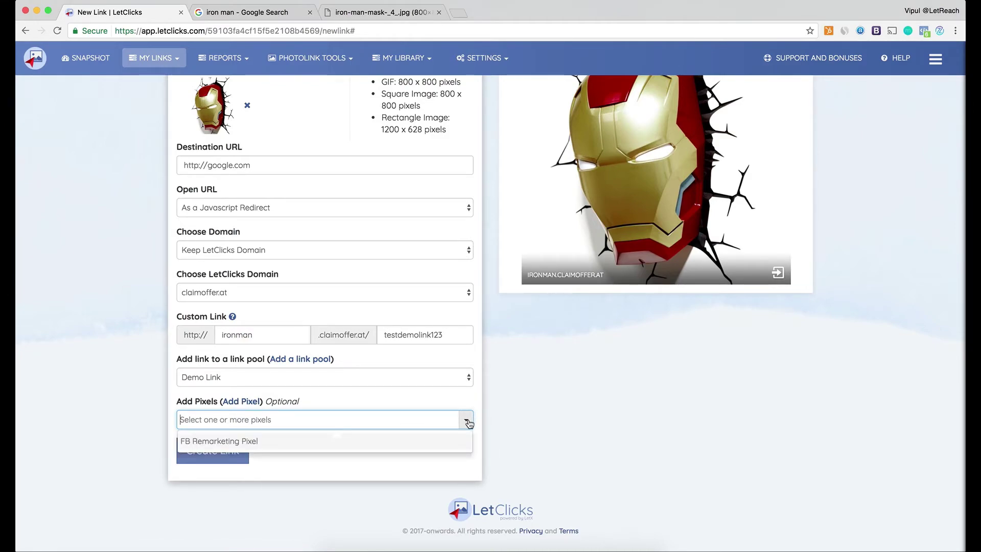
{"action": "left_click", "coordinate": [301, 472]}
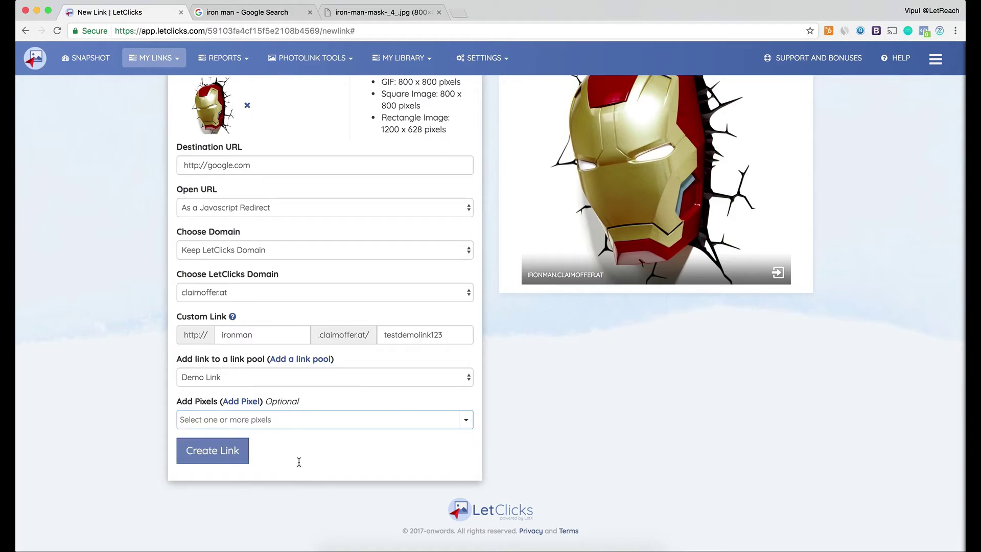
{"action": "left_click", "coordinate": [248, 401]}
{"action": "left_click", "coordinate": [388, 122]}
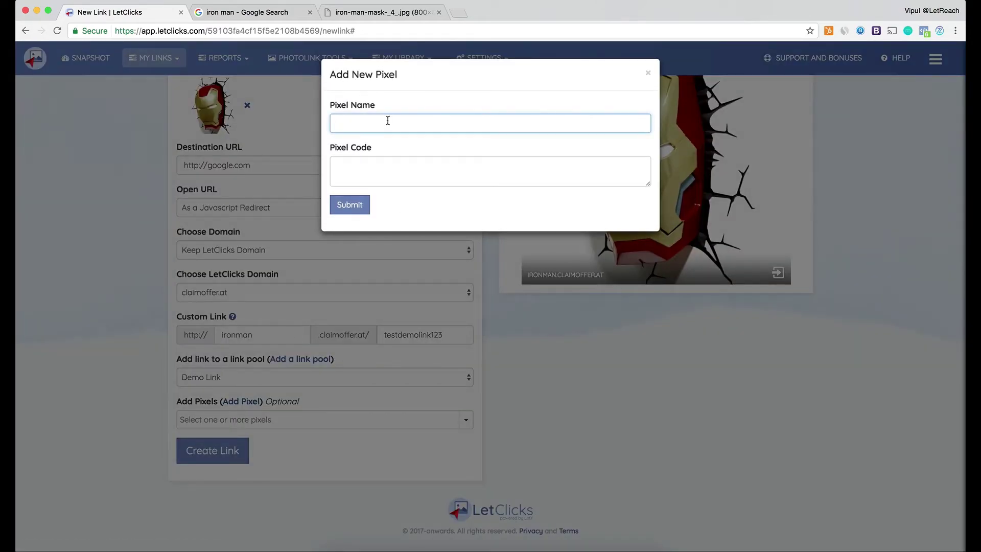
{"action": "left_click", "coordinate": [363, 172]}
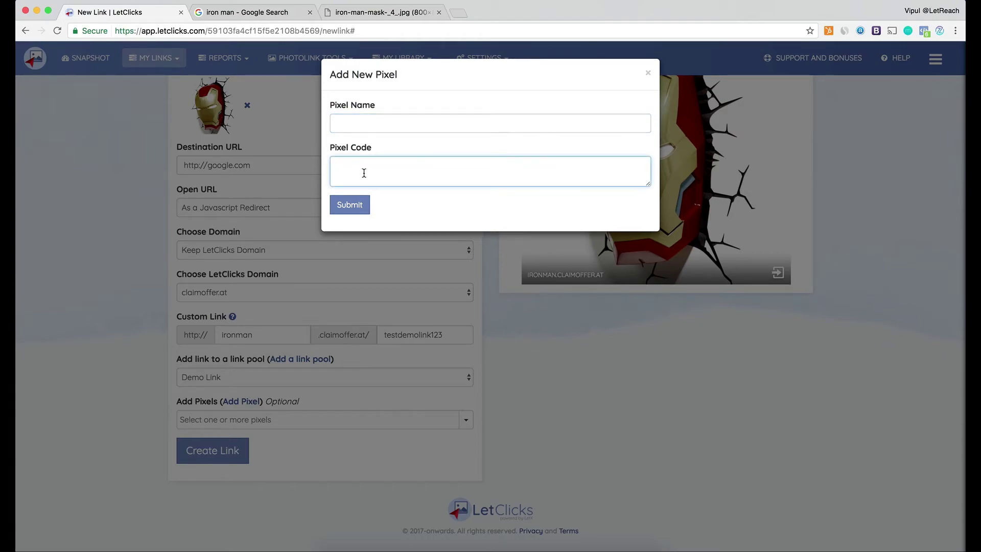
{"action": "left_click", "coordinate": [646, 76]}
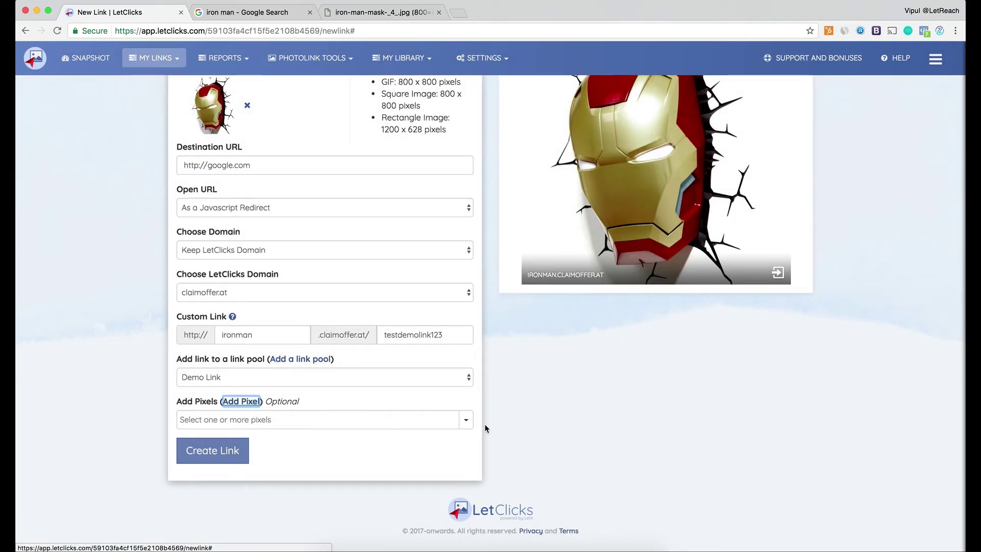
- Attach the FB Remarketing Pixel to the Iron Man link from the Add Pixels dropdown
{"action": "left_click", "coordinate": [466, 423]}
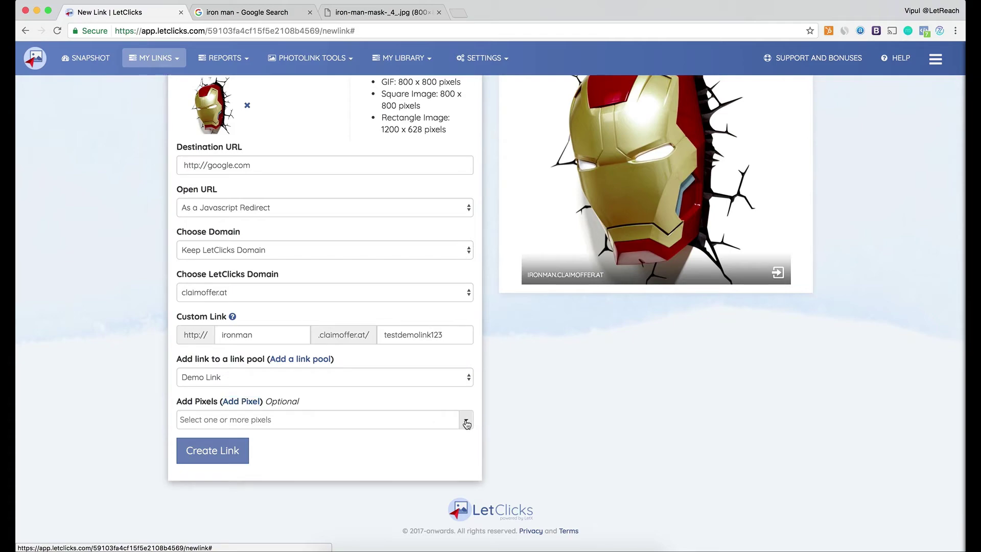
{"action": "left_click", "coordinate": [411, 443]}
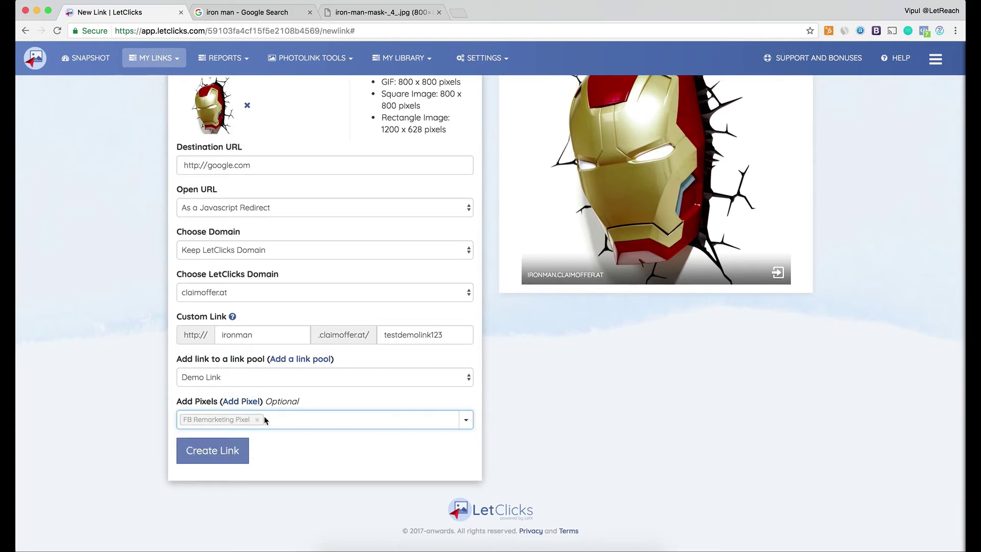
{"action": "scroll", "coordinate": [329, 268], "scroll_direction": "up", "scroll_amount": 1}
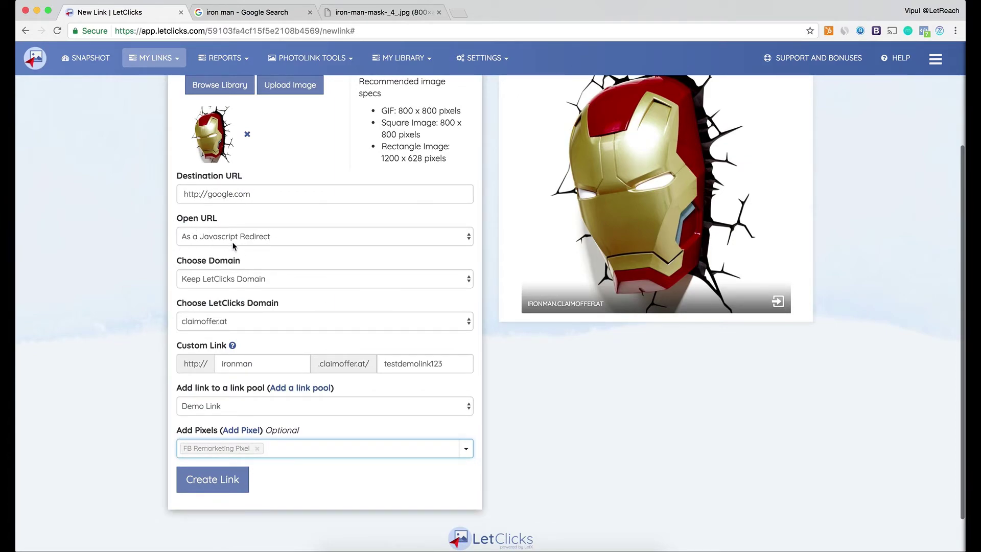
- After trying As a 301 Redirect, set Open URL back to As a Javascript Redirect and create the link
{"action": "left_click", "coordinate": [257, 237]}
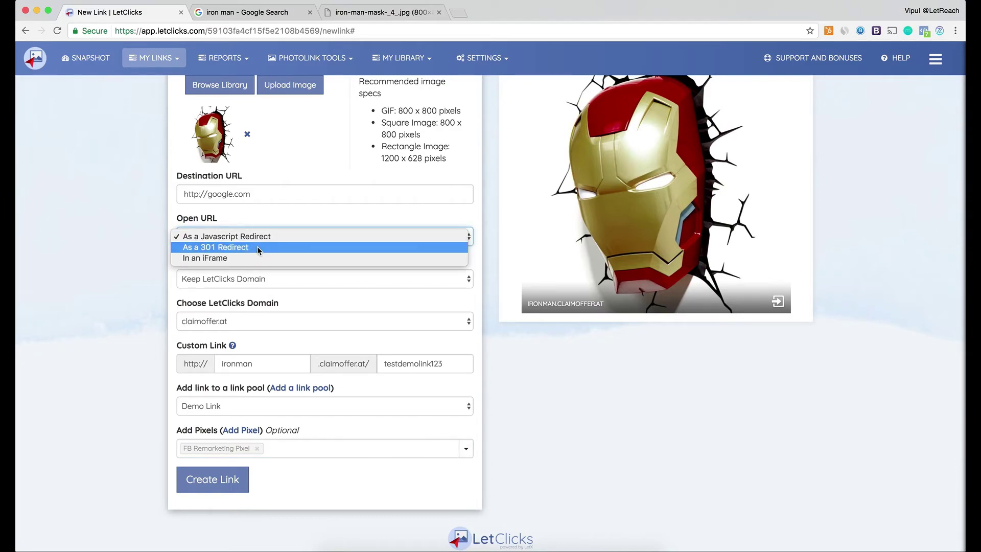
{"action": "left_click", "coordinate": [257, 246]}
{"action": "left_click", "coordinate": [199, 439]}
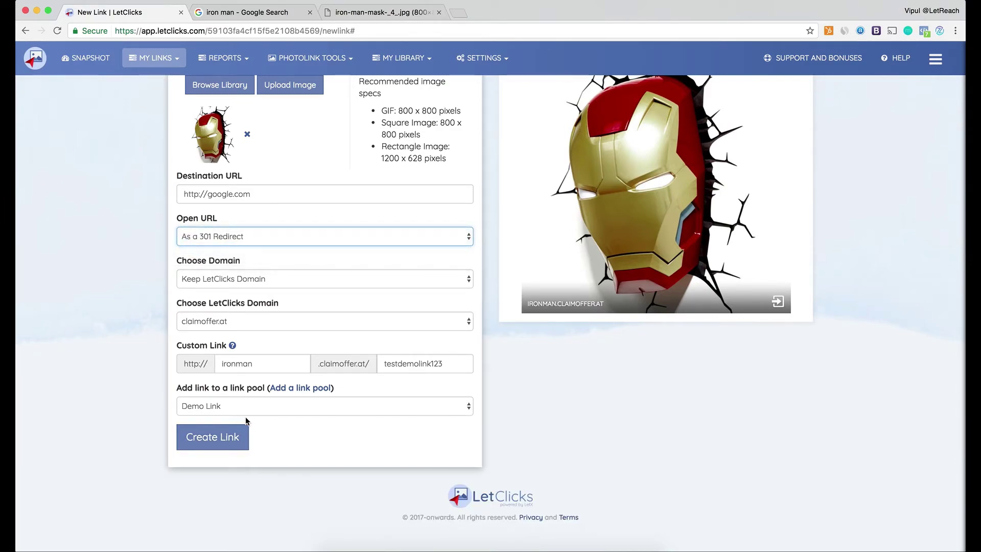
{"action": "left_click", "coordinate": [358, 236]}
{"action": "left_click", "coordinate": [337, 228]}
{"action": "key", "text": "Down"}
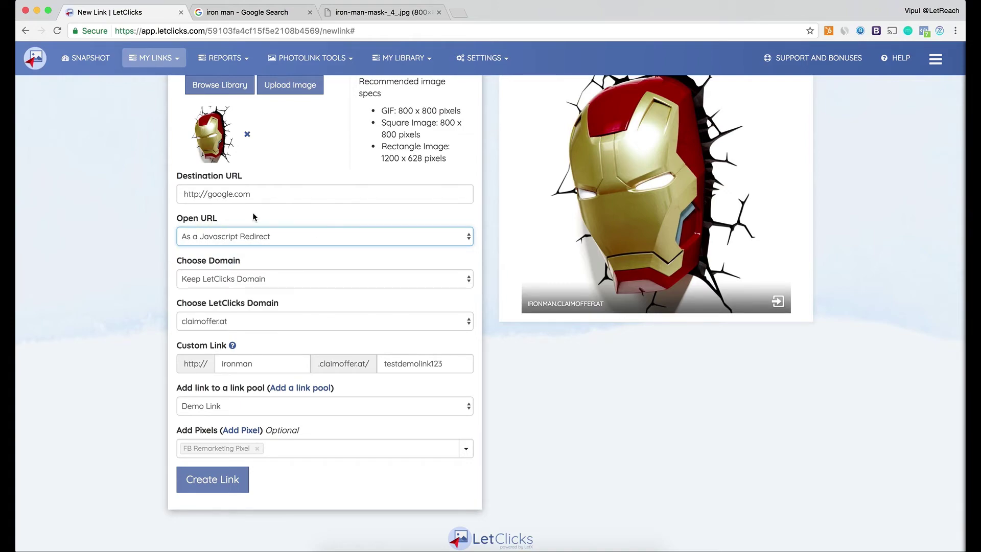
{"action": "scroll", "coordinate": [289, 237], "scroll_direction": "down", "scroll_amount": 2}
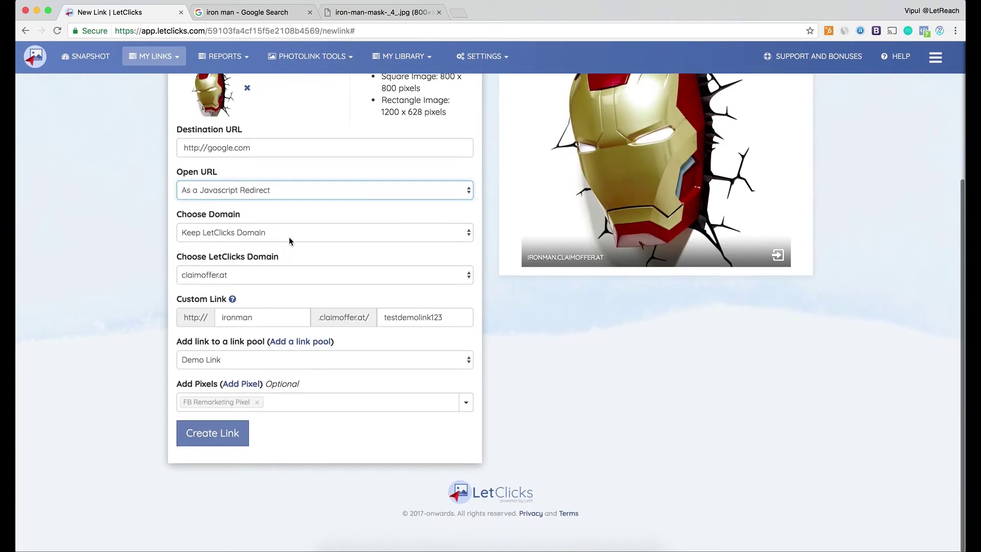
{"action": "left_click", "coordinate": [212, 439]}
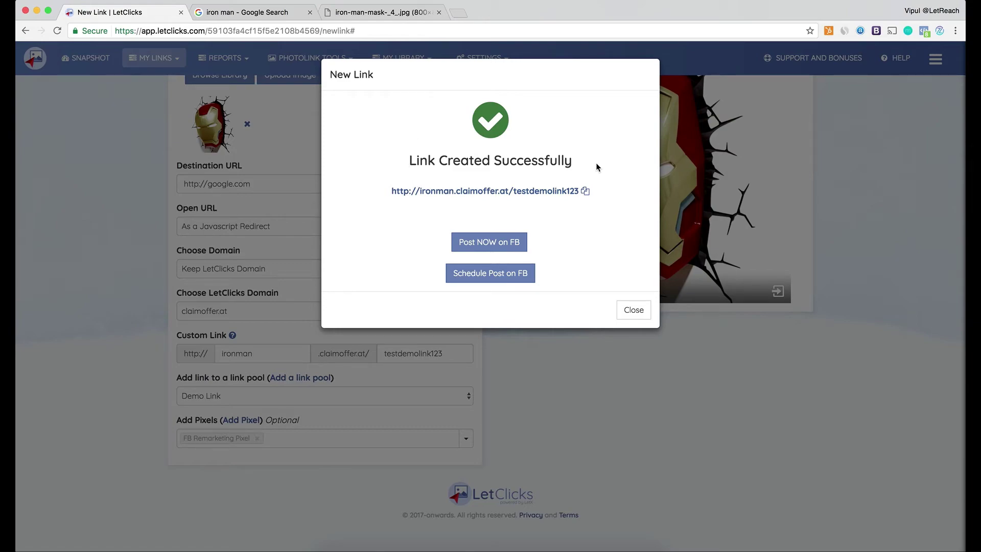
{"action": "left_click_drag", "start_coordinate": [381, 187], "coordinate": [556, 197]}
{"action": "left_click", "coordinate": [586, 197]}
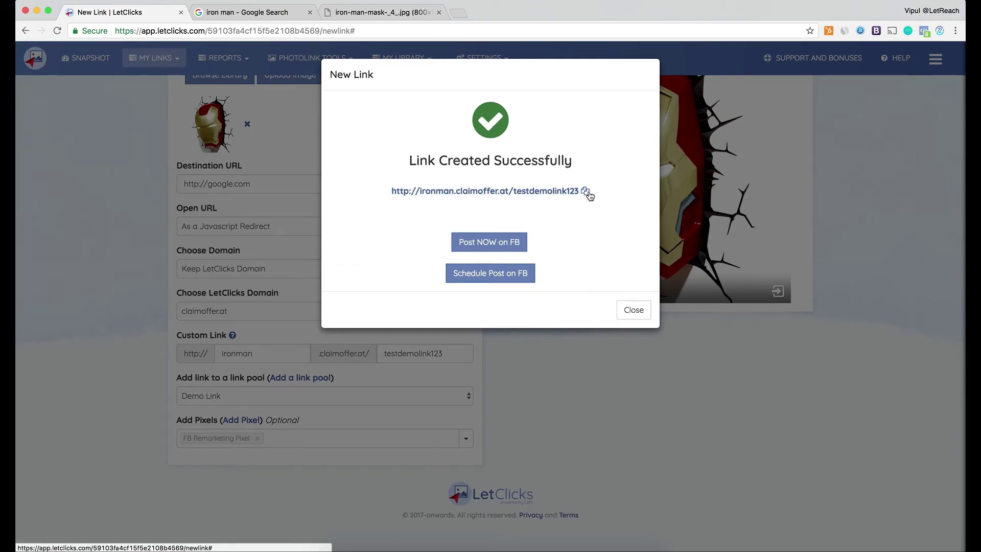
{"action": "left_click", "coordinate": [586, 193]}
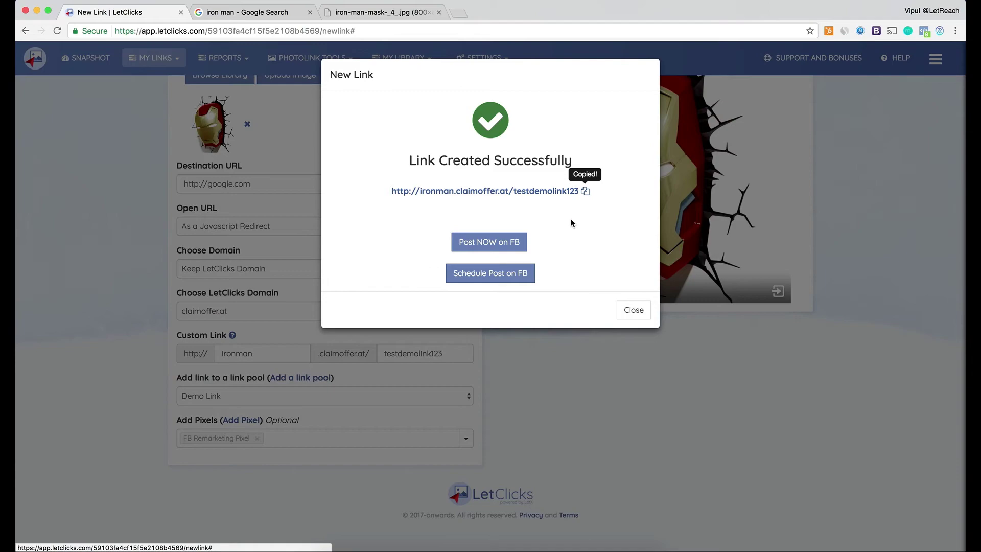
- Start posting the link on Facebook now, dismissing the Dictionary popup and keeping your own timeline
{"action": "left_click", "coordinate": [483, 248]}
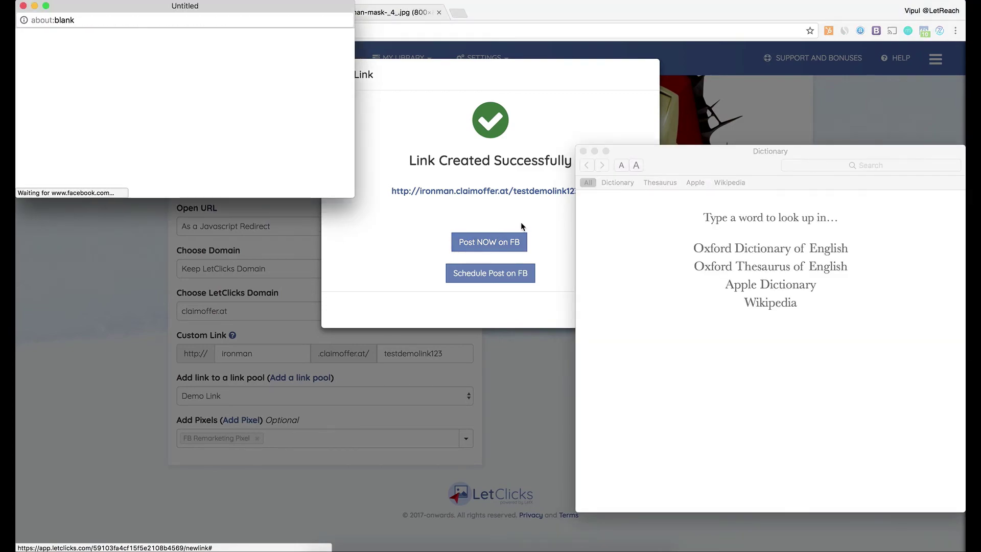
{"action": "left_click", "coordinate": [583, 151]}
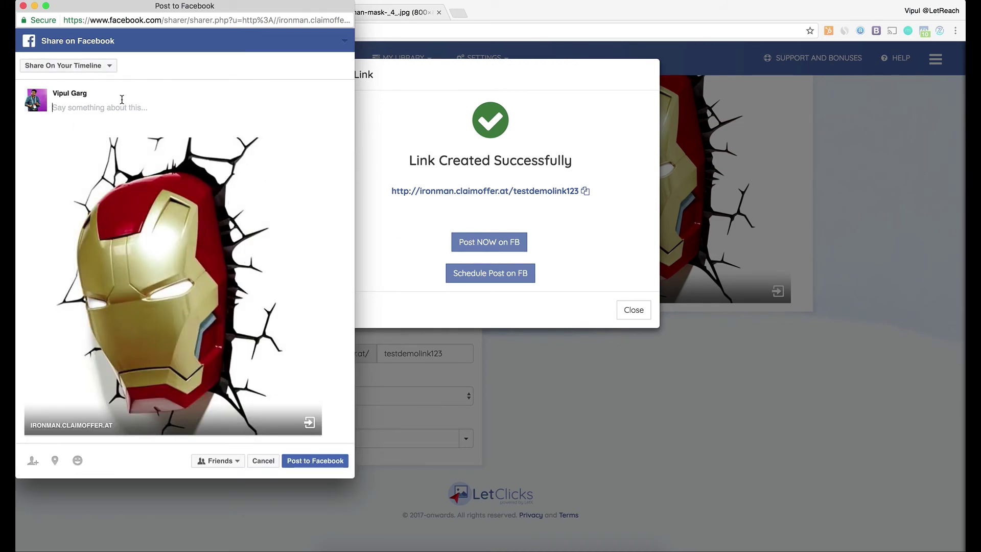
{"action": "left_click", "coordinate": [72, 72]}
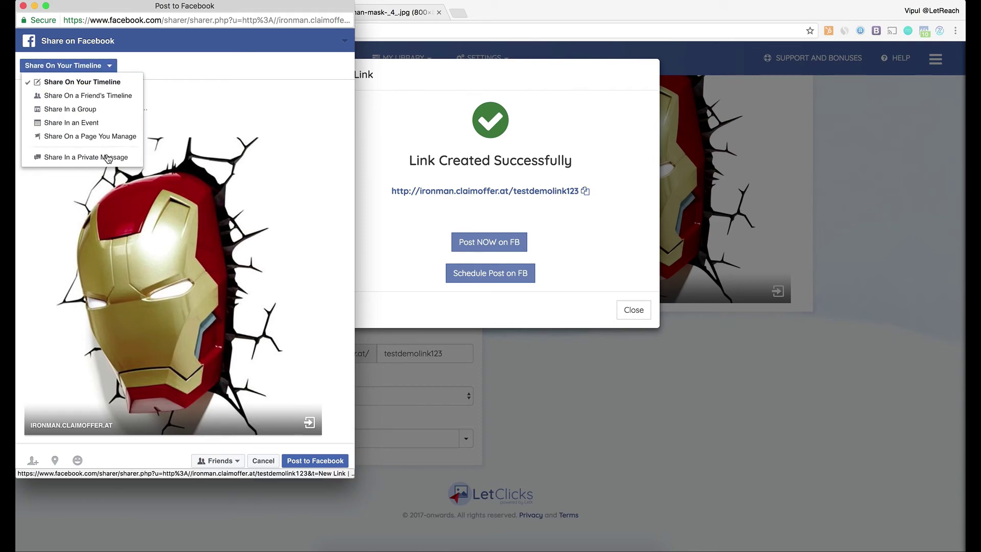
{"action": "left_click", "coordinate": [185, 90]}
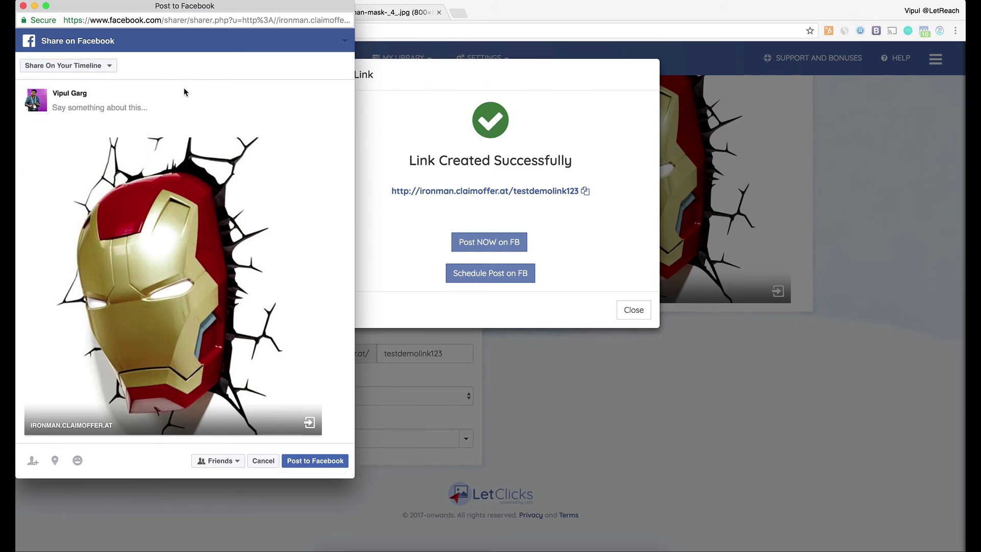
- Caption the post 'Demo', set its audience to Only me, and publish it
{"action": "left_click", "coordinate": [71, 108]}
{"action": "type", "text": "Demo Post"}
{"action": "left_click", "coordinate": [226, 463]}
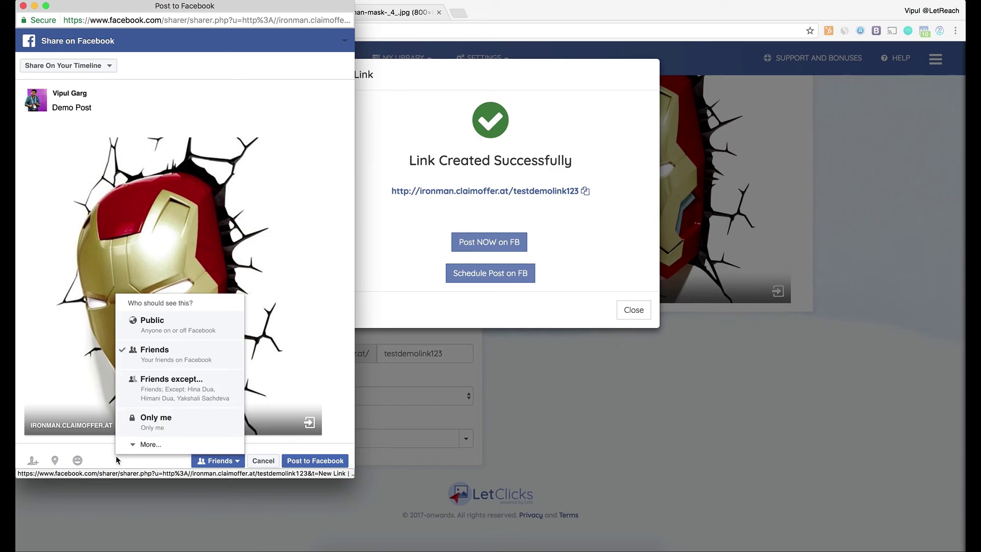
{"action": "left_click", "coordinate": [152, 425]}
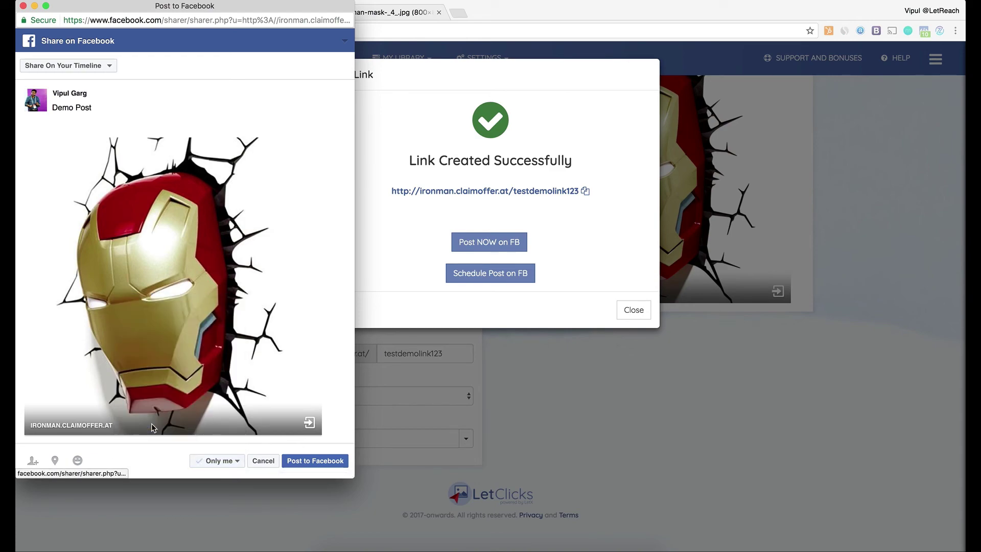
{"action": "left_click", "coordinate": [316, 460]}
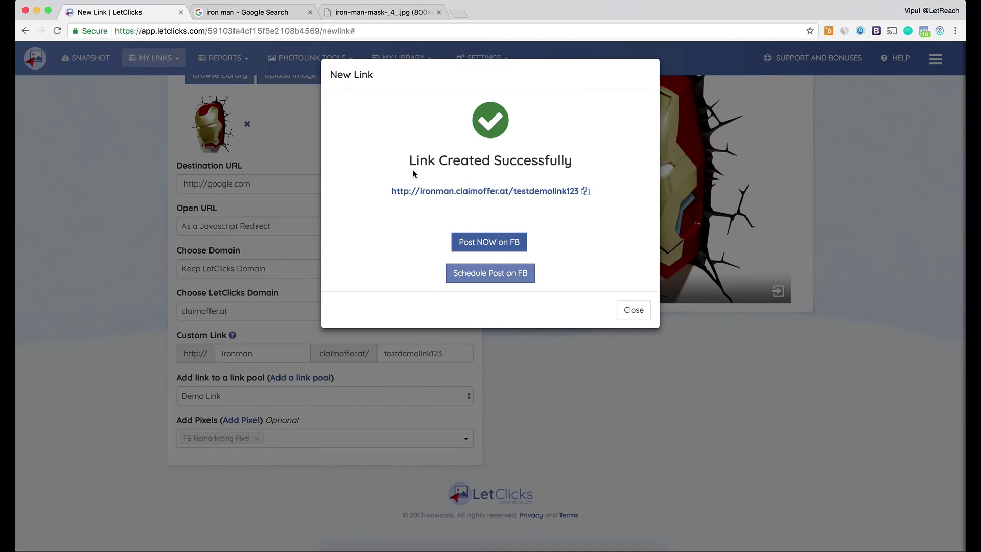
- Close the link-created confirmation dialog
{"action": "left_click", "coordinate": [629, 311]}
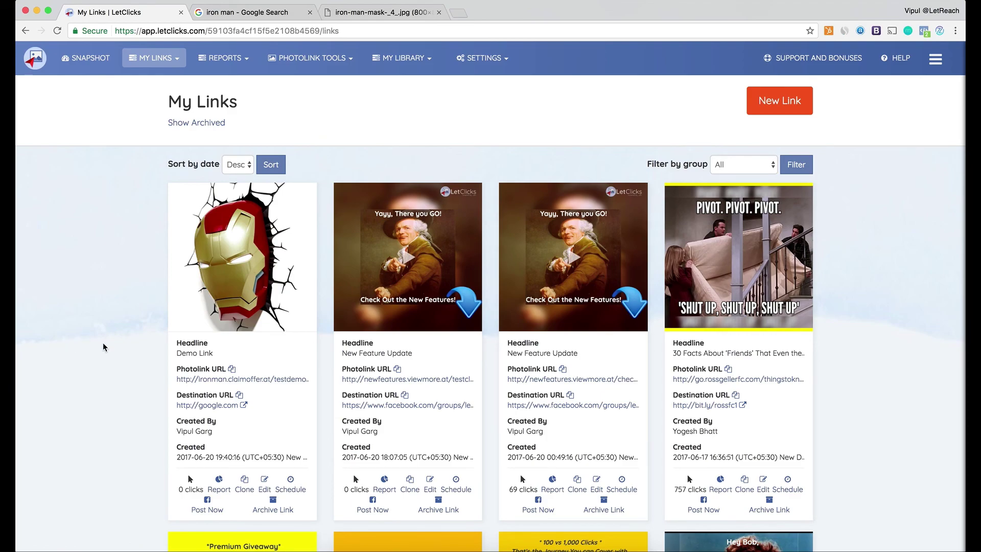
{"action": "scroll", "coordinate": [103, 346], "scroll_direction": "down", "scroll_amount": 5}
{"action": "scroll", "coordinate": [103, 346], "scroll_direction": "up", "scroll_amount": 5}
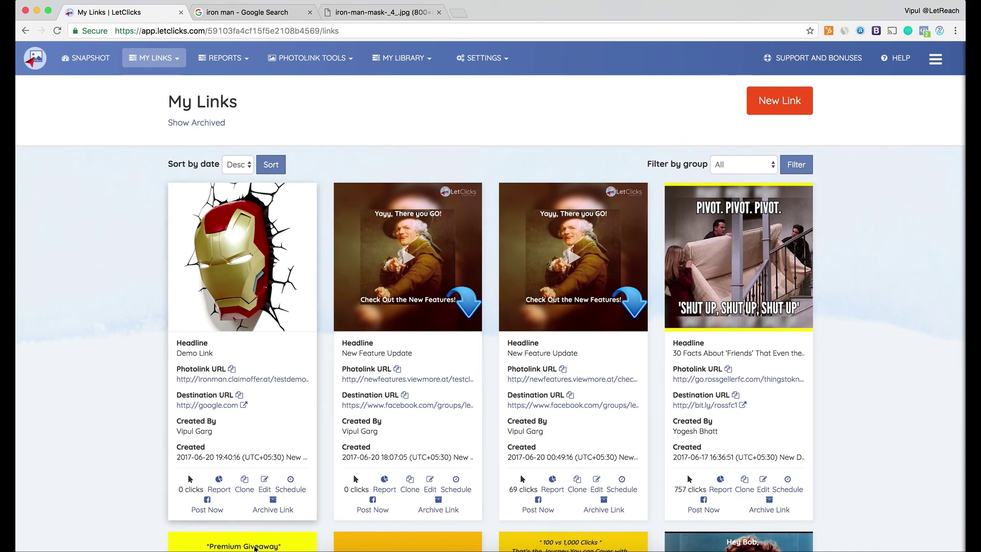
- Copy the Demo Link card's photolink URL from My Links
{"action": "left_click", "coordinate": [155, 57]}
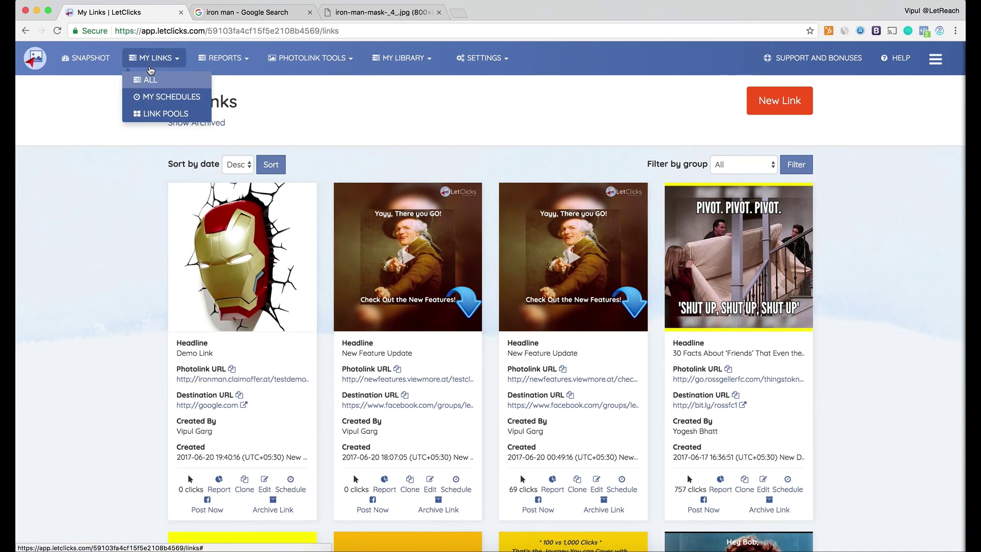
{"action": "left_click", "coordinate": [65, 274]}
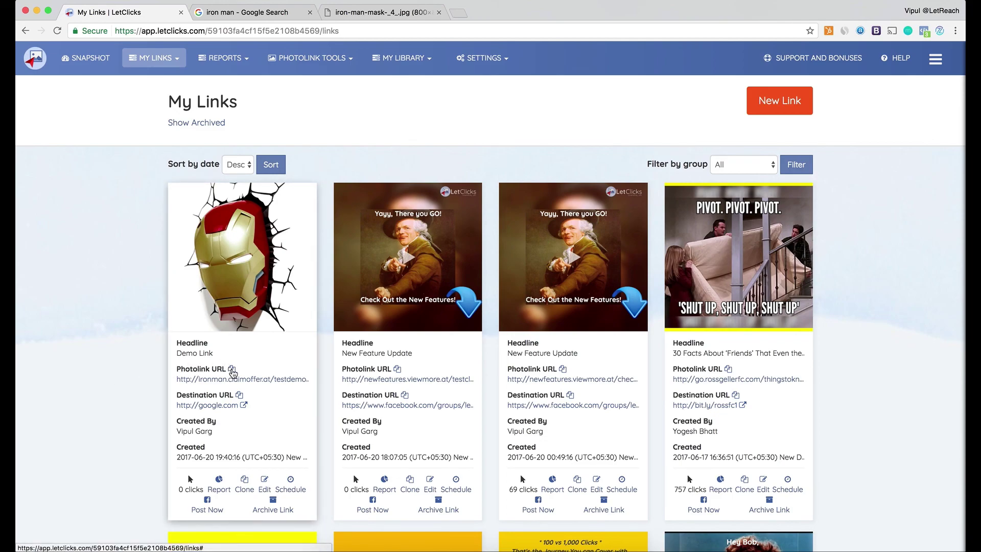
{"action": "left_click", "coordinate": [232, 369]}
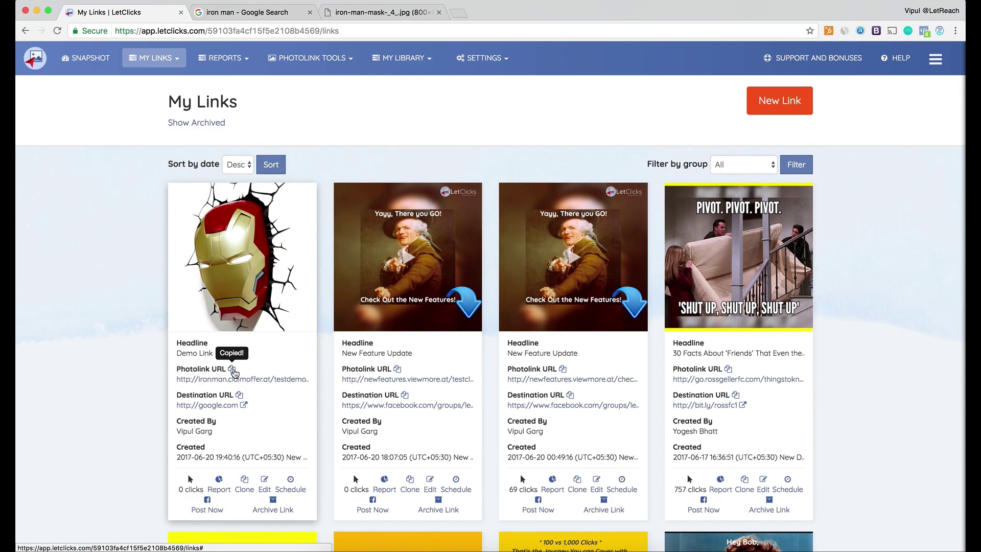